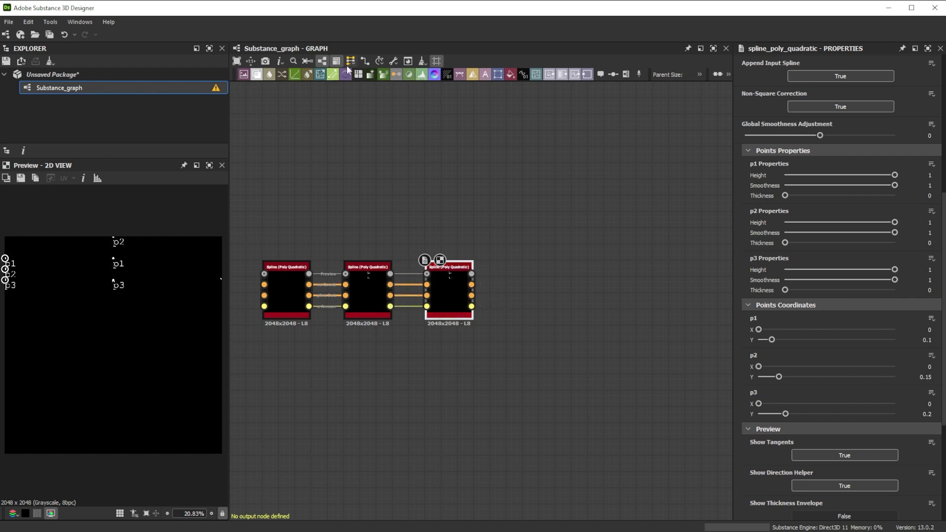
Drag p1, p2 and p3 X of the third quadratic spline to 1 at the right edge.
{"action": "left_click", "coordinate": [351, 61]}
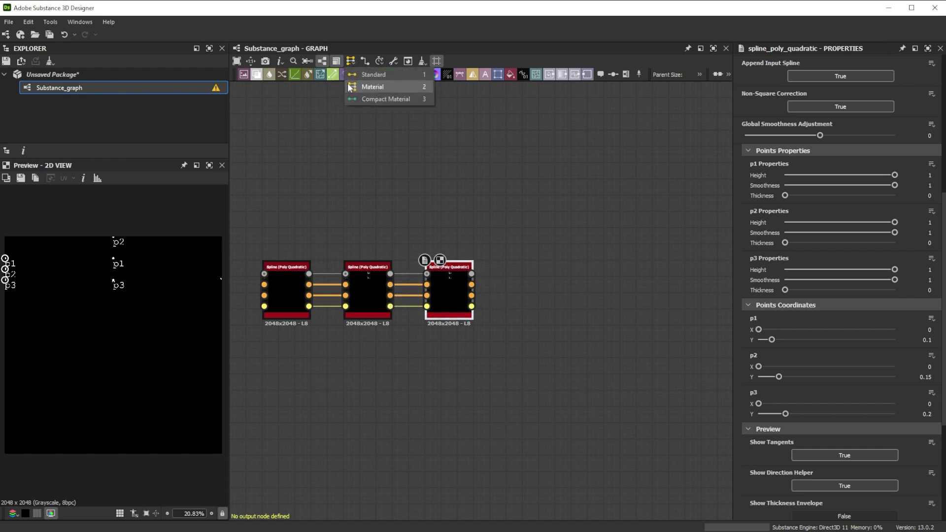
{"action": "left_click", "coordinate": [487, 178]}
{"action": "left_click_drag", "start_coordinate": [759, 329], "coordinate": [896, 330]}
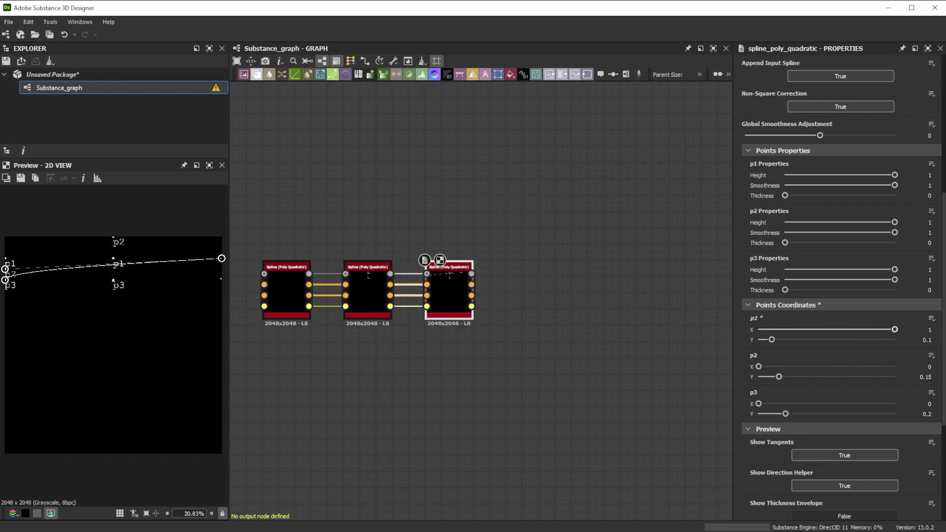
{"action": "left_click_drag", "start_coordinate": [758, 367], "coordinate": [896, 367]}
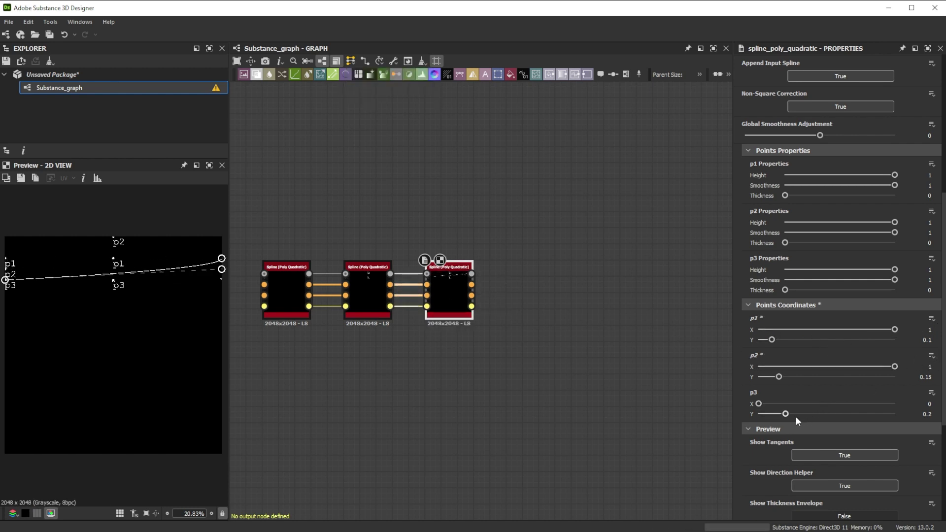
{"action": "left_click_drag", "start_coordinate": [759, 403], "coordinate": [944, 397]}
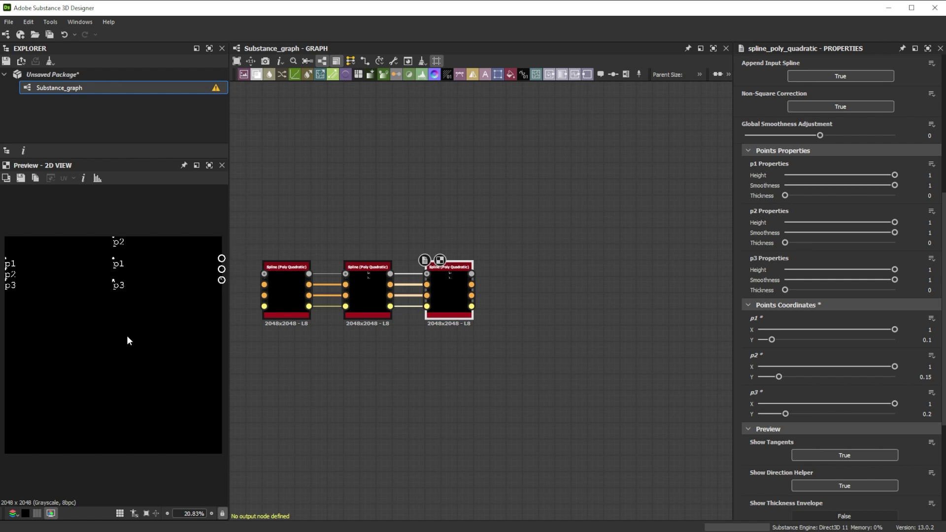
{"action": "key", "text": "space"}
Add a Spline Bridge (List) node and wire the third spline's outputs into it.
{"action": "type", "text": "bridge"}
{"action": "left_click", "coordinate": [559, 253]}
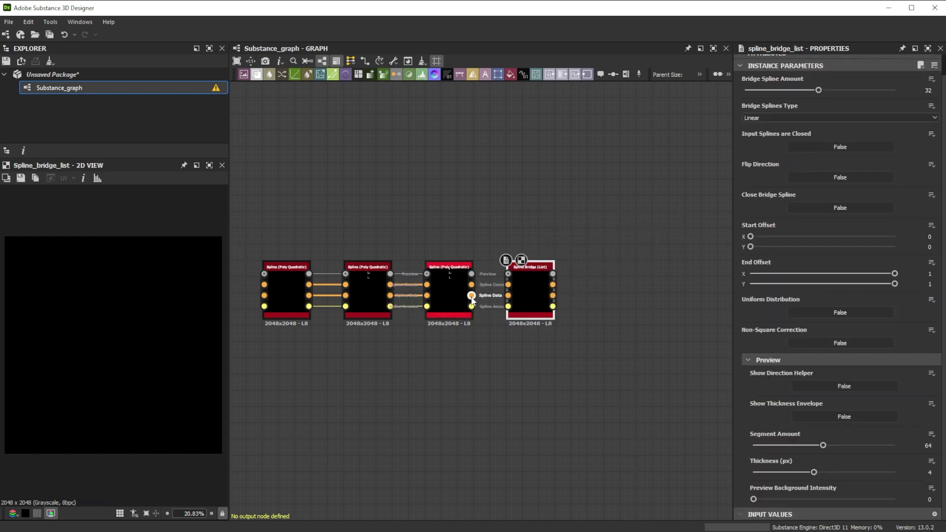
{"action": "left_click_drag", "start_coordinate": [471, 296], "coordinate": [508, 296]}
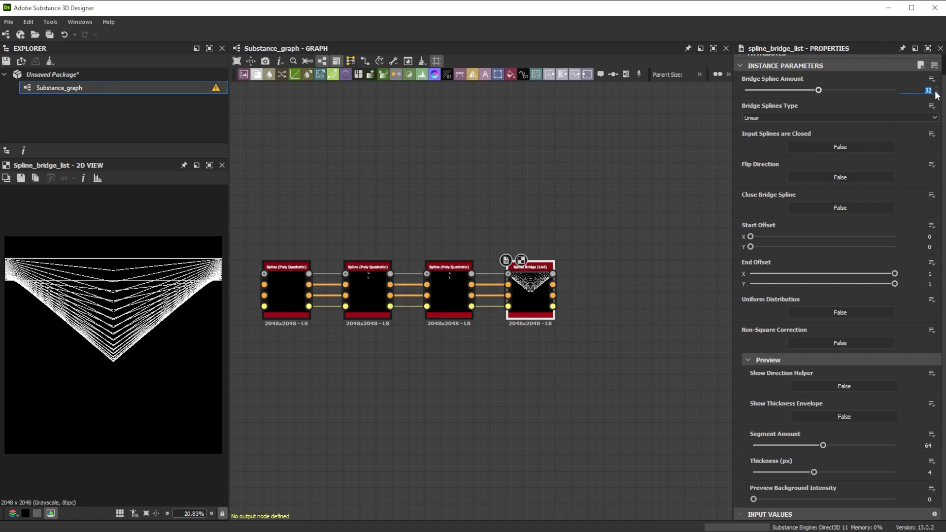
Set the bridge to 6 bridge splines of Quadratic Bezier type.
{"action": "type", "text": "6"}
{"action": "key", "text": "Return"}
{"action": "left_click", "coordinate": [775, 118]}
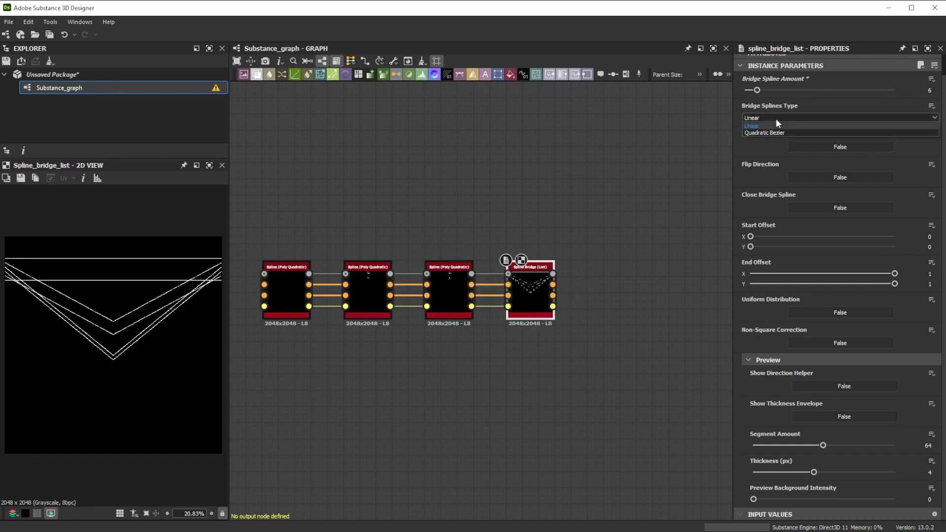
{"action": "left_click", "coordinate": [775, 131]}
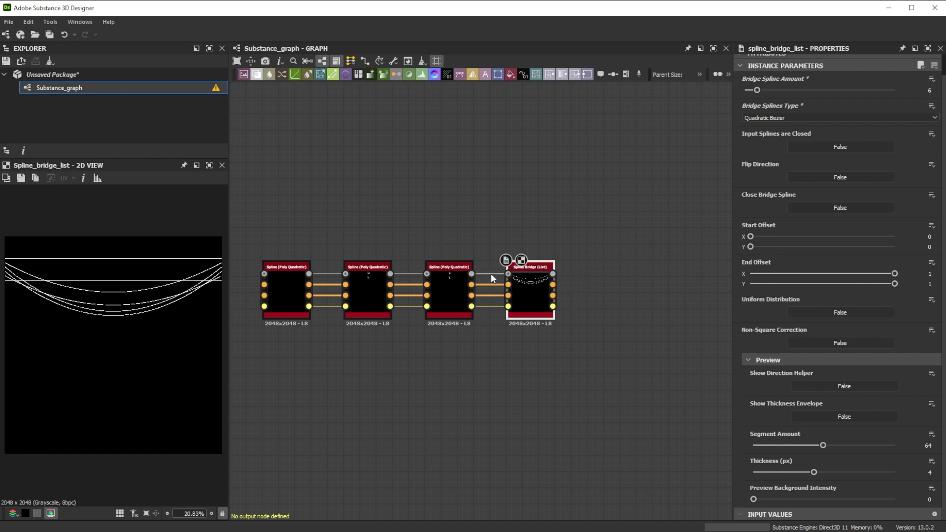
{"action": "key", "text": "space"}
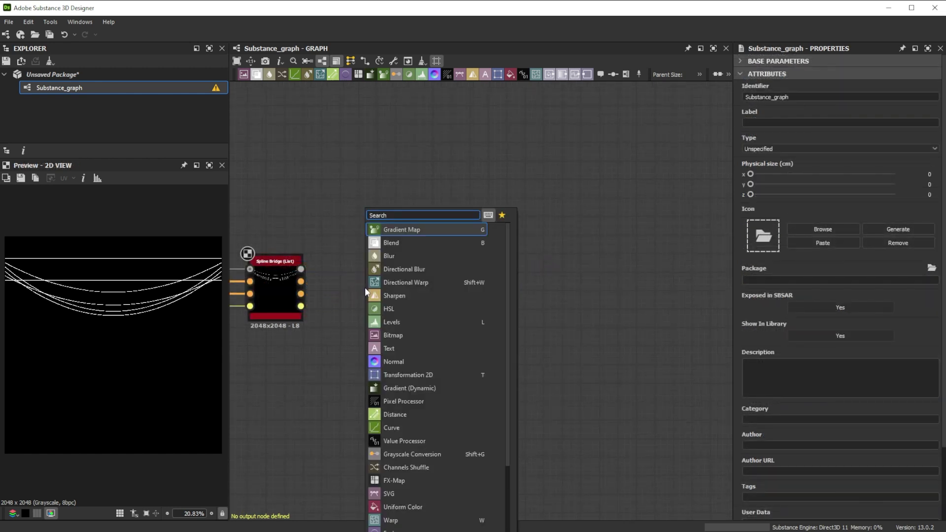
Add a Spline Warp after the bridge, driven by a Perlin Noise at scale 1.
{"action": "type", "text": "warp"}
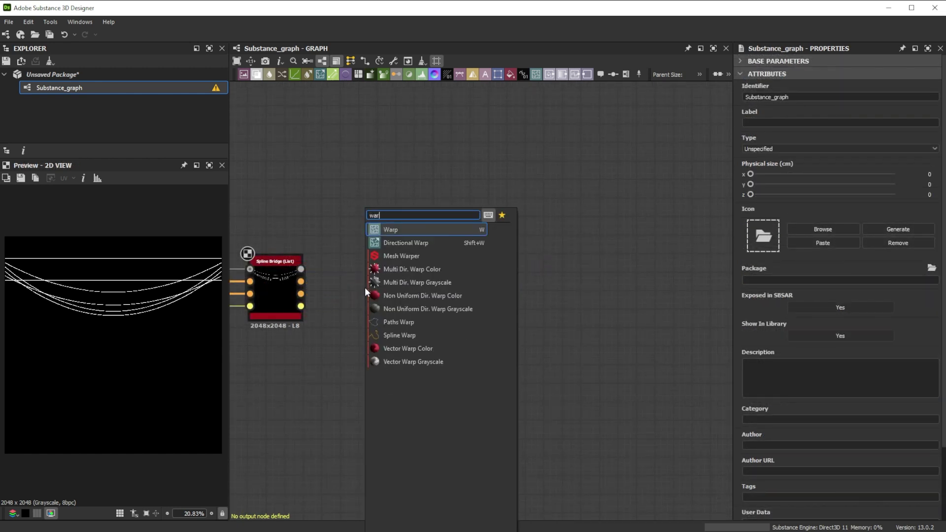
{"action": "left_click", "coordinate": [389, 335]}
{"action": "left_click_drag", "start_coordinate": [356, 280], "coordinate": [336, 297]}
{"action": "key", "text": "space"}
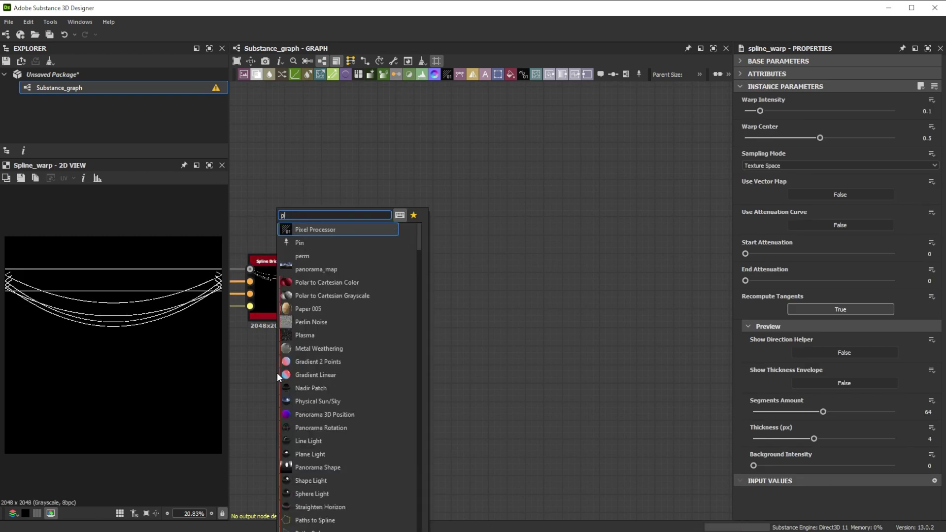
{"action": "type", "text": "perli"}
{"action": "left_click", "coordinate": [311, 229]}
{"action": "left_click_drag", "start_coordinate": [300, 373], "coordinate": [342, 318]}
{"action": "type", "text": "1"}
{"action": "key", "text": "Return"}
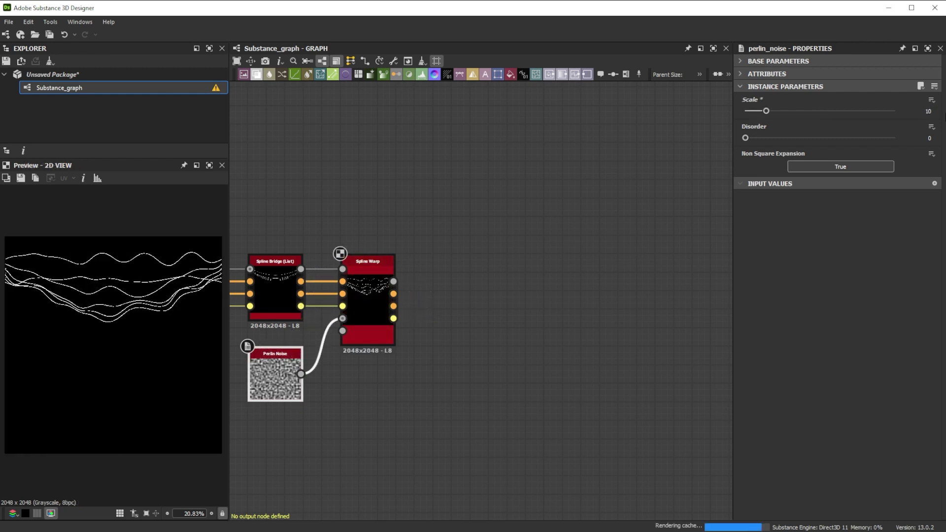
Set Spline Warp intensity 0.05, sampling mode rand. offset XY, attenuation 0.7 and 0.6.
{"action": "left_click", "coordinate": [371, 298]}
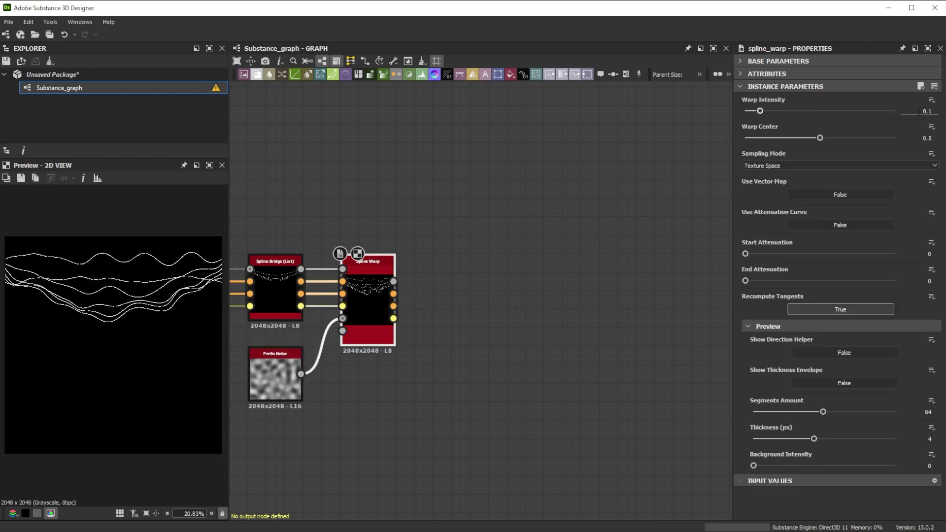
{"action": "left_click_drag", "start_coordinate": [921, 111], "coordinate": [936, 111]}
{"action": "type", "text": ".05"}
{"action": "key", "text": "Return"}
{"action": "left_click", "coordinate": [838, 166]}
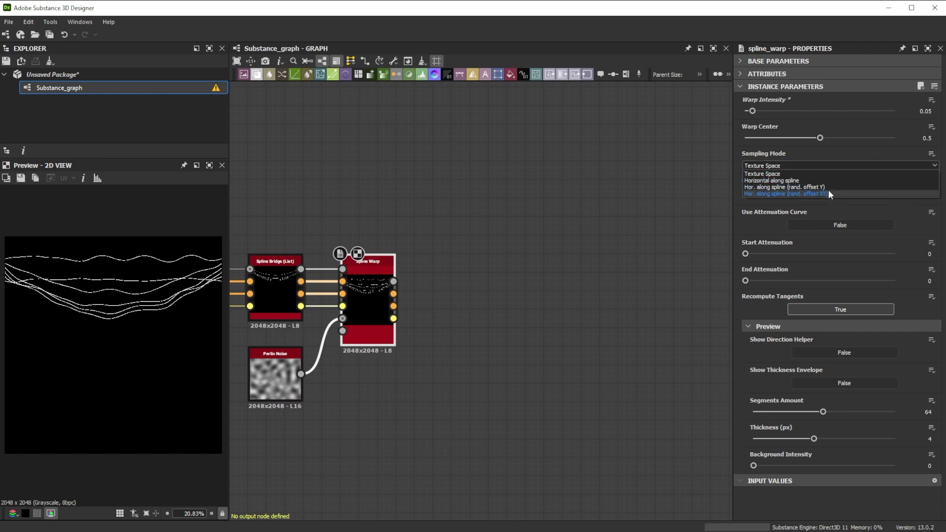
{"action": "left_click", "coordinate": [829, 194]}
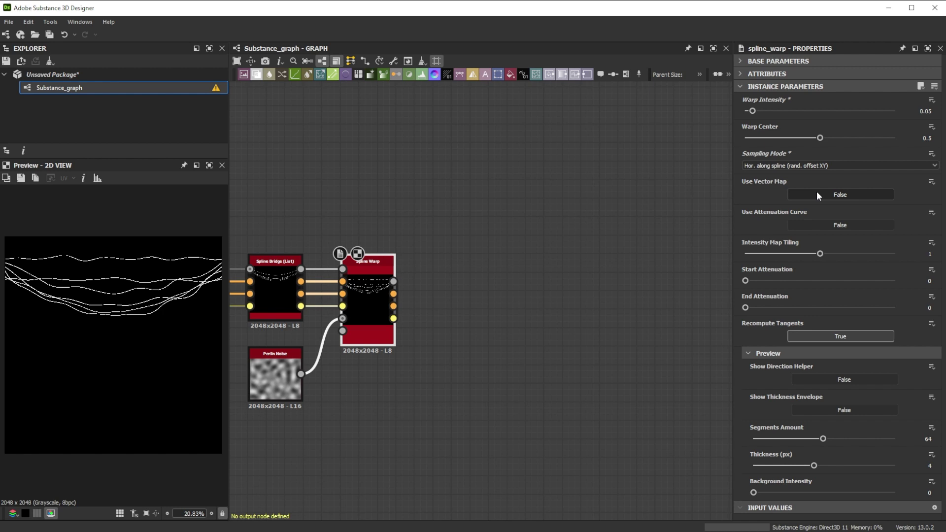
{"action": "left_click", "coordinate": [930, 281]}
{"action": "type", "text": ".7"}
{"action": "key", "text": "Tab"}
{"action": "type", "text": ".6"}
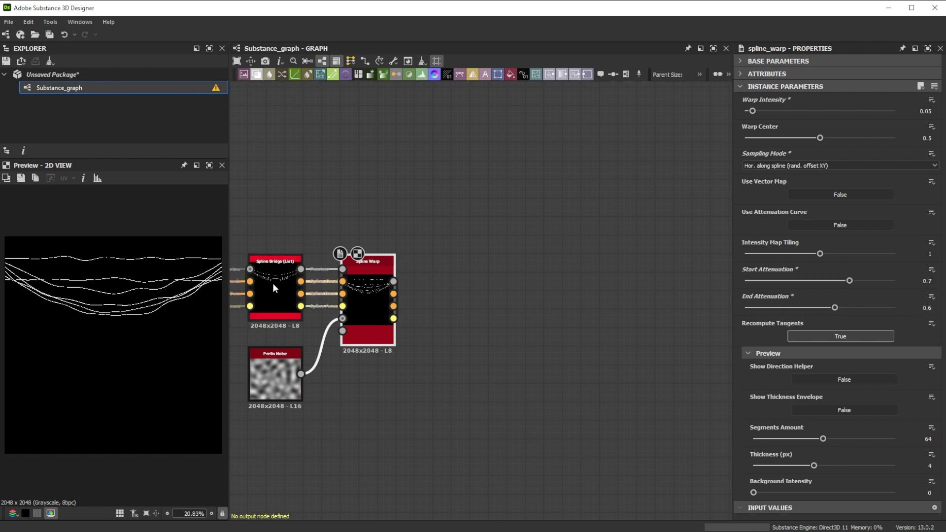
Set the Spline Bridge start and end offsets X and Y all to 0.5.
{"action": "left_click", "coordinate": [273, 283]}
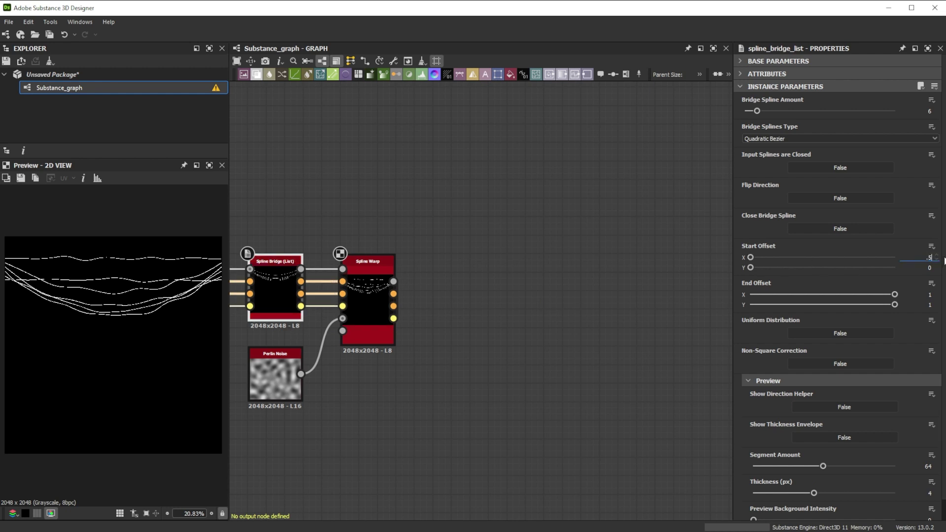
{"action": "type", "text": ".5"}
{"action": "key", "text": "Return"}
{"action": "left_click", "coordinate": [928, 267]}
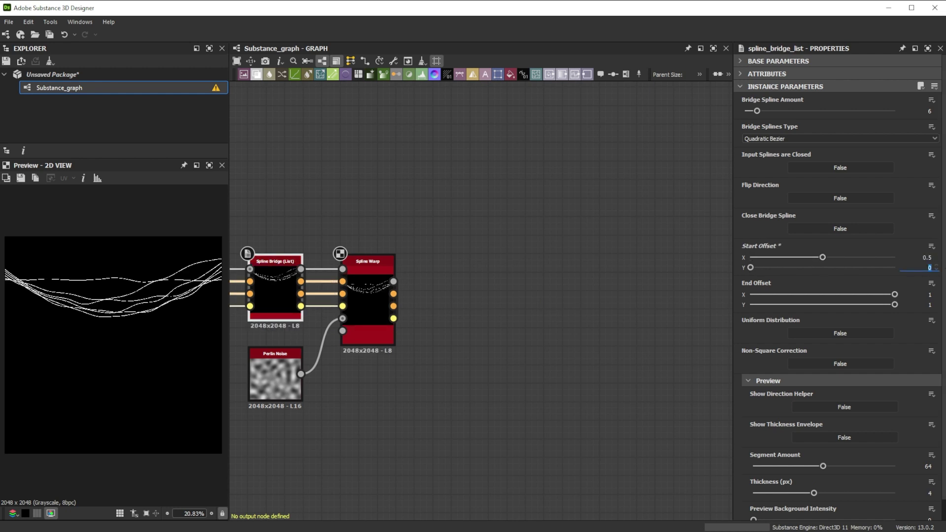
{"action": "type", "text": ".5"}
{"action": "key", "text": "Return"}
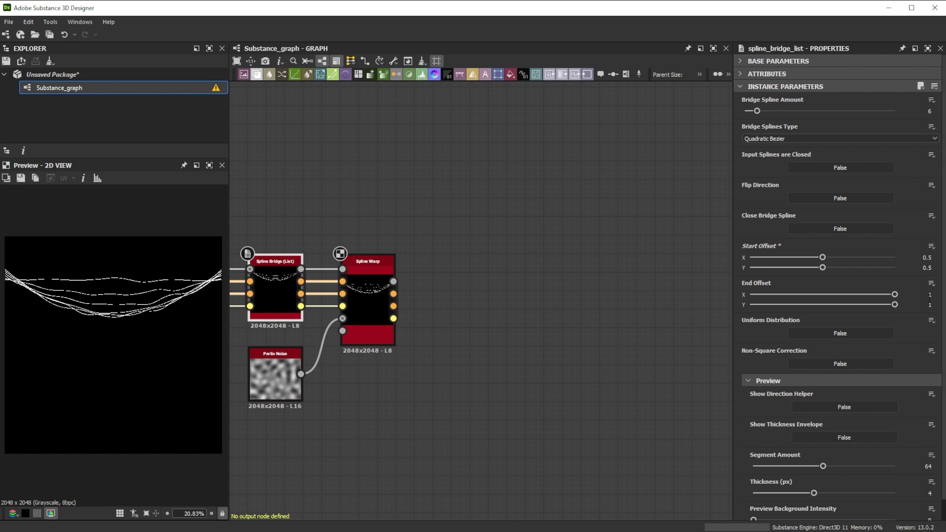
{"action": "left_click", "coordinate": [929, 295]}
{"action": "type", "text": ".5"}
{"action": "key", "text": "Return"}
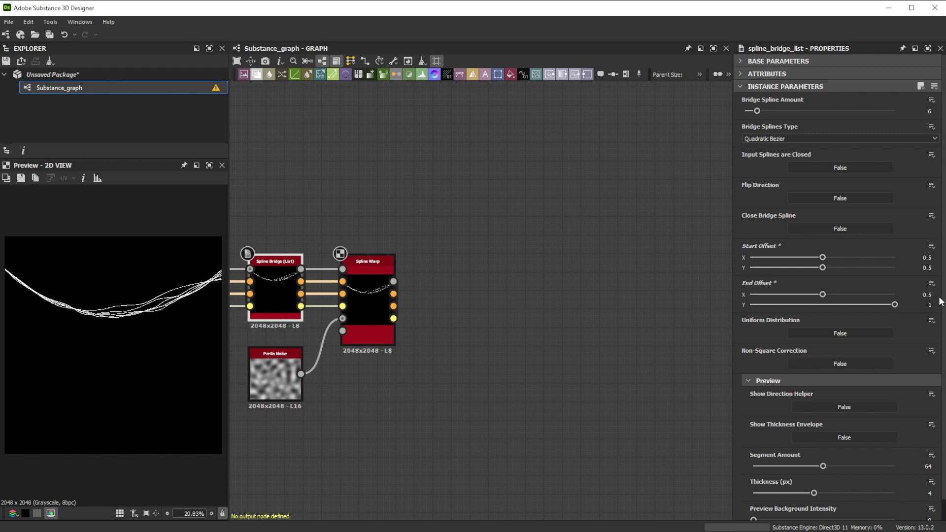
{"action": "left_click", "coordinate": [929, 305]}
{"action": "key", "text": "Return"}
{"action": "key", "text": "space"}
Add Spline Sample Height fed by Anisotropic Noise, sampling horizontally along the spline.
{"action": "type", "text": "sampl"}
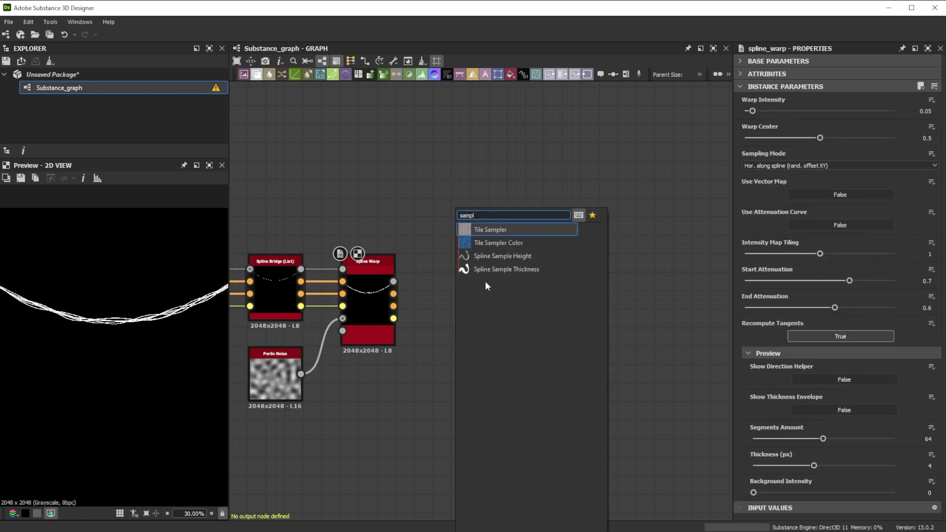
{"action": "left_click", "coordinate": [500, 256]}
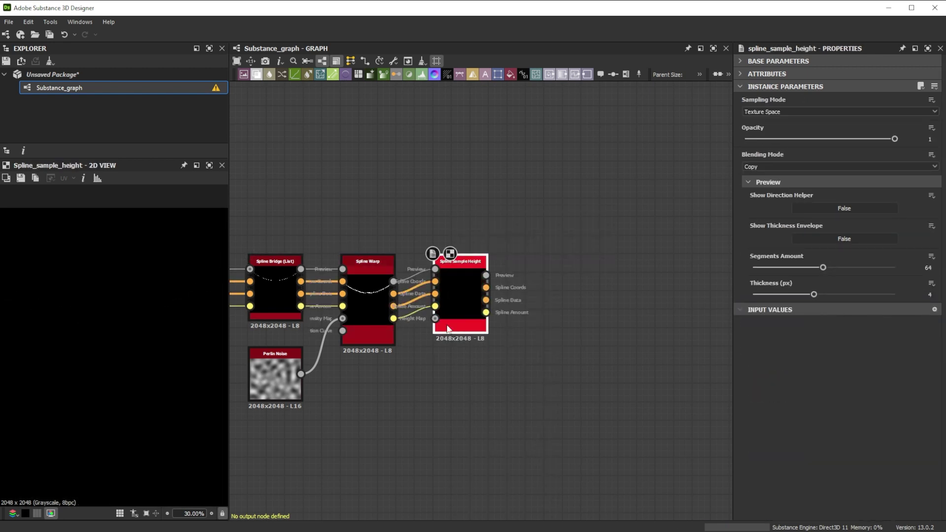
{"action": "left_click", "coordinate": [370, 407]}
{"action": "key", "text": "space"}
{"action": "type", "text": "ani"}
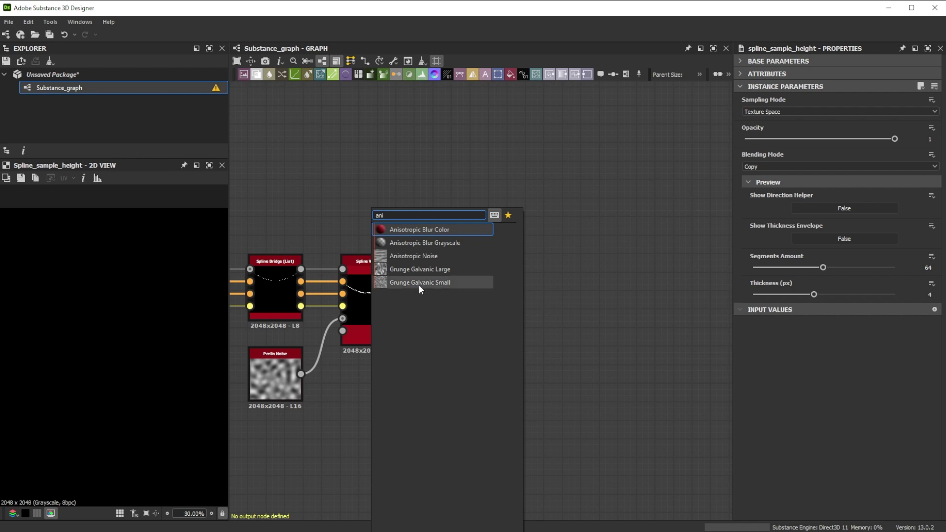
{"action": "left_click", "coordinate": [418, 255]}
{"action": "left_click_drag", "start_coordinate": [393, 411], "coordinate": [436, 330]}
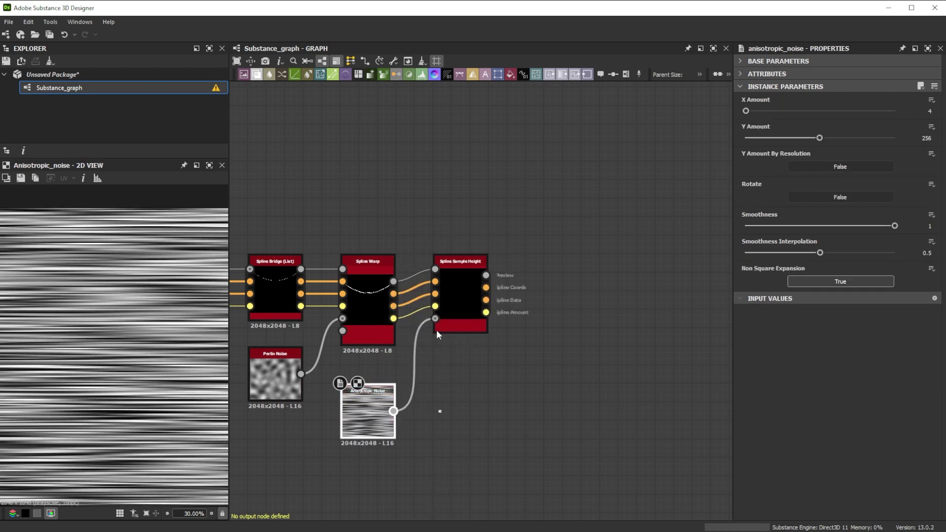
{"action": "left_click", "coordinate": [436, 329]}
{"action": "left_click", "coordinate": [816, 111]}
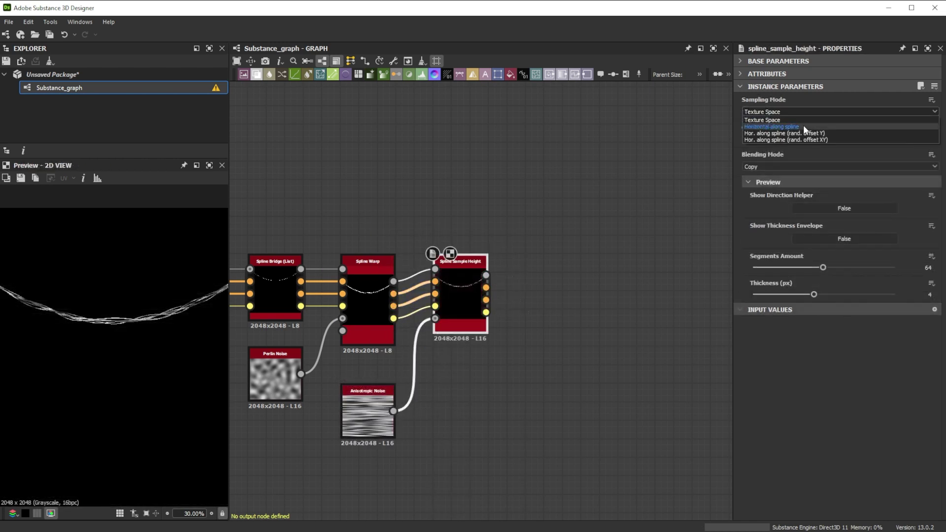
{"action": "left_click", "coordinate": [803, 127]}
{"action": "scroll", "coordinate": [45, 329], "scroll_direction": "up", "scroll_amount": 3}
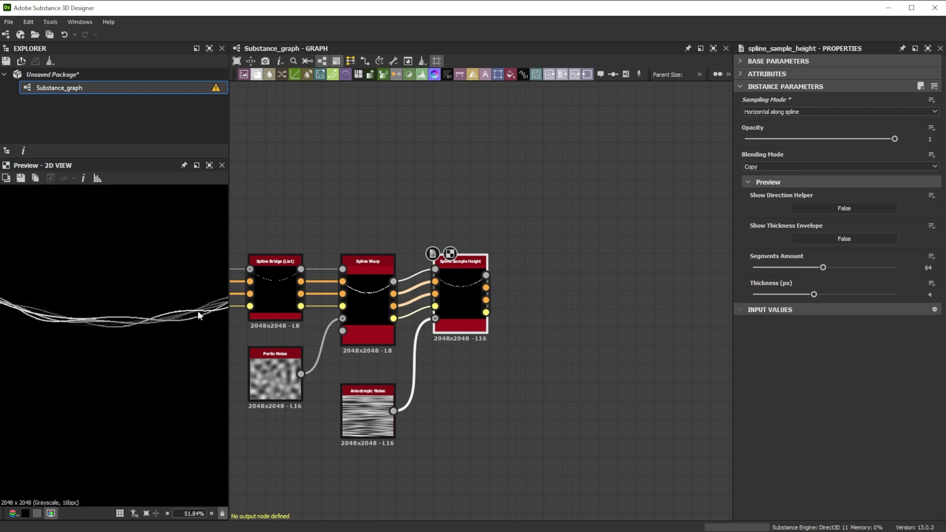
Add a Scatter on Spline Grayscale node to the right of Spline Sample Height.
{"action": "key", "text": "space"}
{"action": "type", "text": "scatter"}
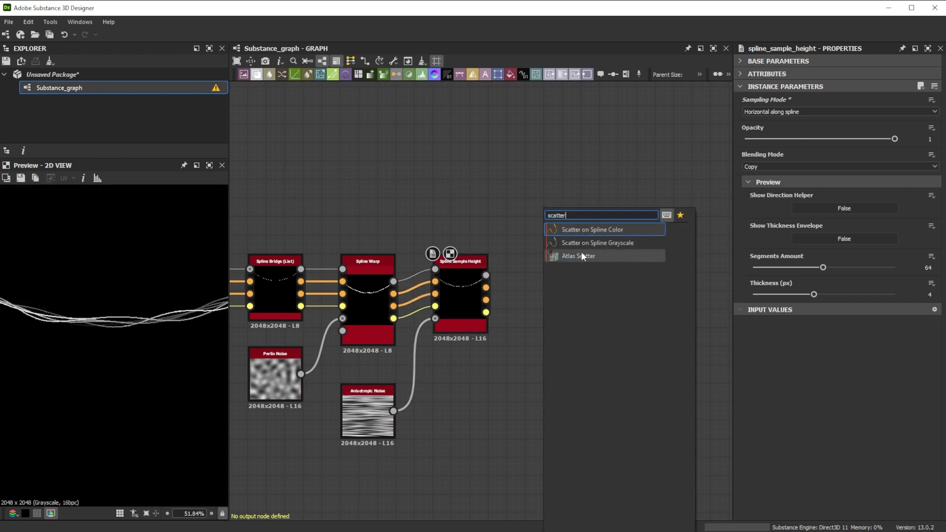
{"action": "left_click", "coordinate": [588, 244]}
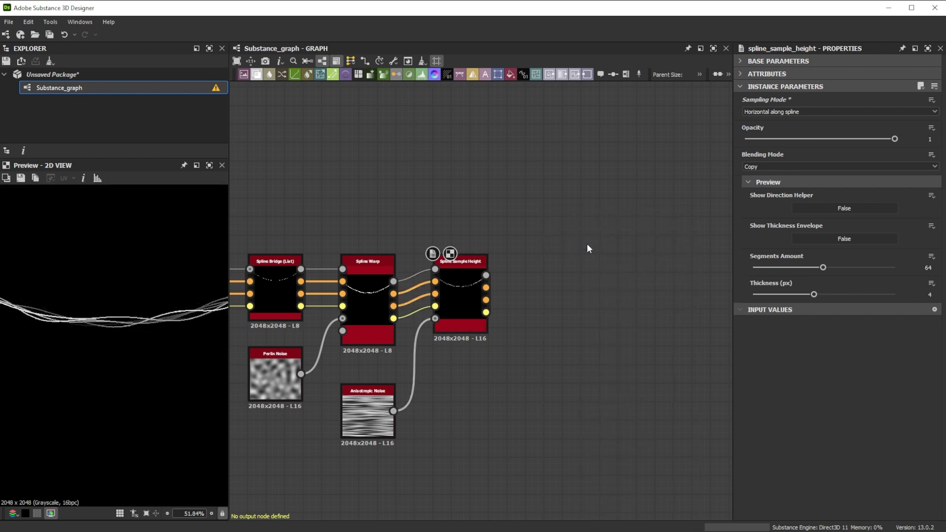
{"action": "left_click_drag", "start_coordinate": [541, 300], "coordinate": [560, 318]}
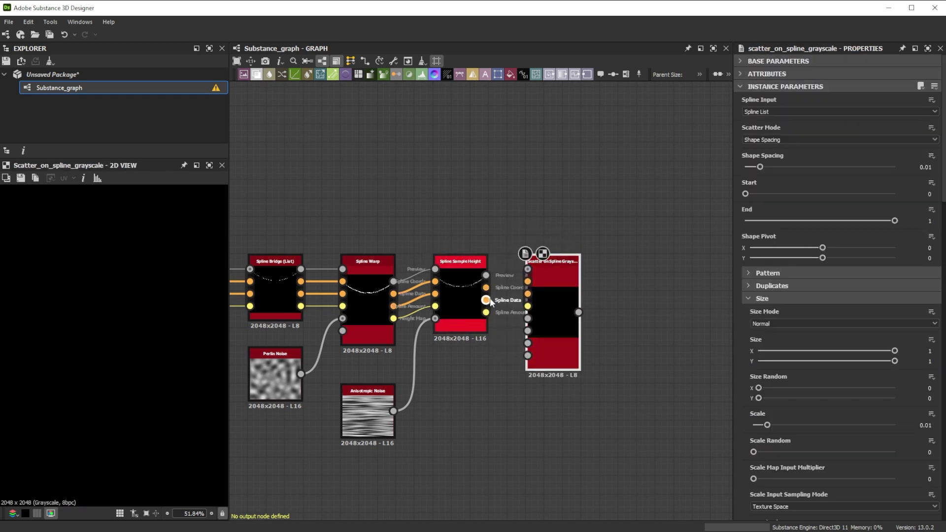
Connect Spline Sample Height to the scatter and set its output to 16 bits per channel.
{"action": "left_click_drag", "start_coordinate": [487, 298], "coordinate": [531, 296]}
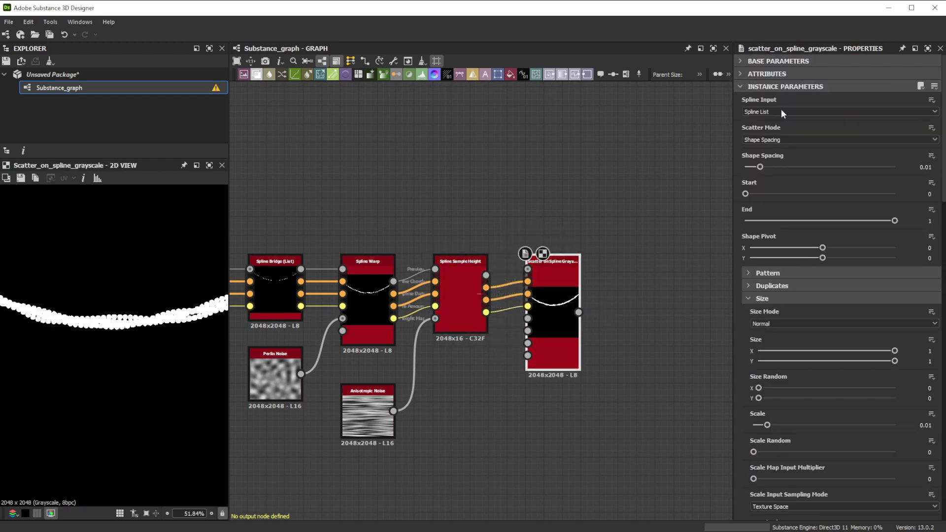
{"action": "left_click", "coordinate": [739, 61]}
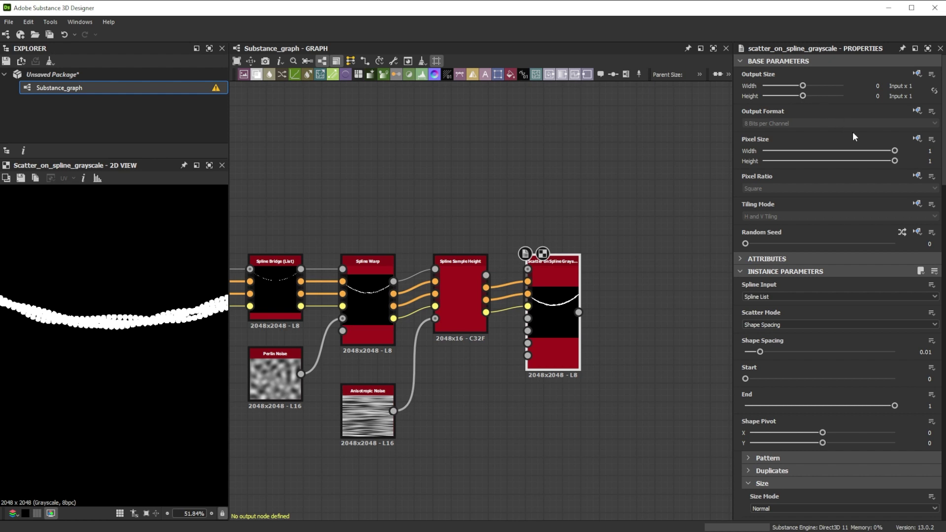
{"action": "left_click", "coordinate": [917, 111]}
{"action": "left_click", "coordinate": [897, 138]}
{"action": "left_click", "coordinate": [824, 121]}
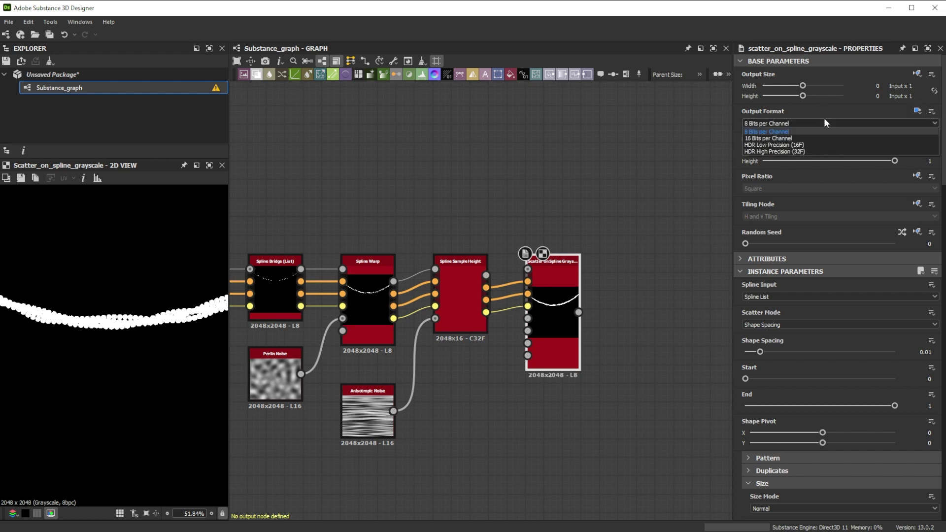
{"action": "left_click", "coordinate": [770, 138]}
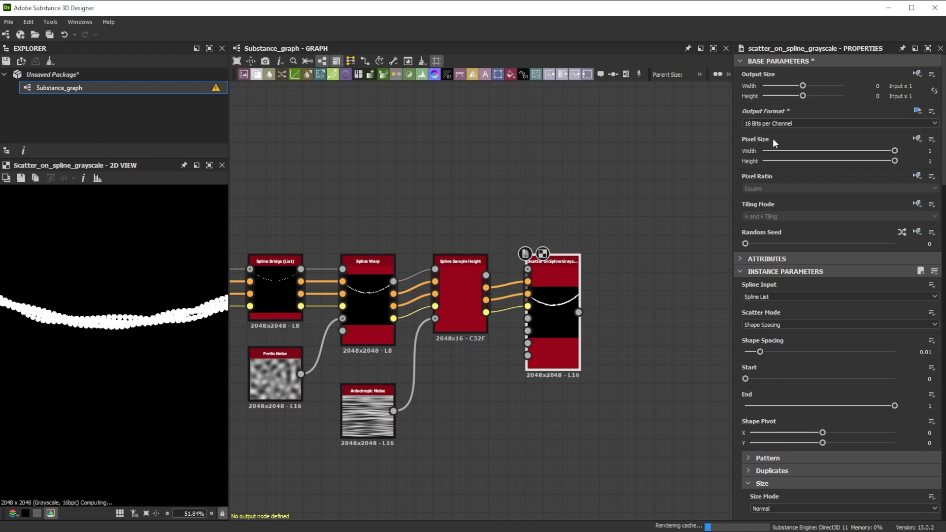
{"action": "left_click", "coordinate": [739, 62]}
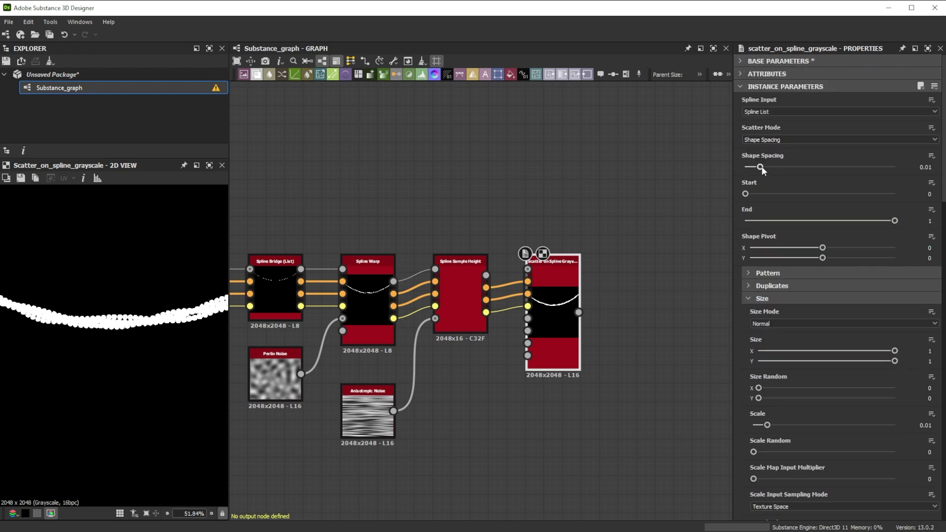
Set Shape Spacing 0, Paraboloid pattern, Scale 0.008 and Spline Height Multiplier 0.8.
{"action": "left_click_drag", "start_coordinate": [761, 167], "coordinate": [728, 175]}
{"action": "left_click", "coordinate": [767, 273]}
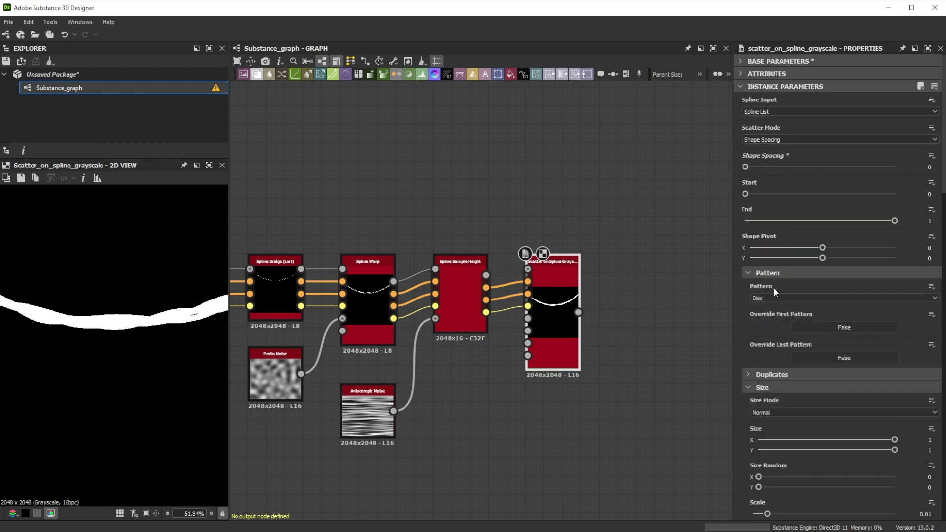
{"action": "left_click", "coordinate": [774, 297]}
{"action": "left_click", "coordinate": [771, 326]}
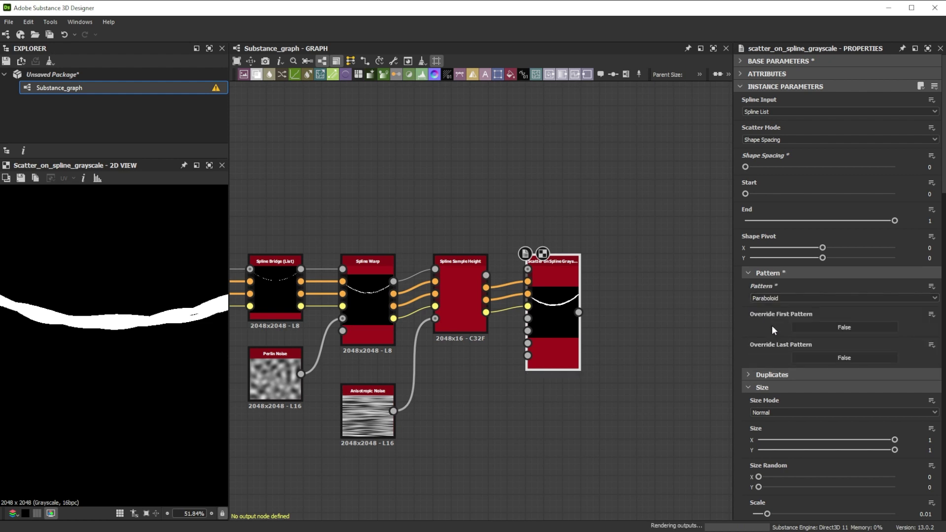
{"action": "double_click", "coordinate": [925, 514]}
{"action": "type", "text": "."}
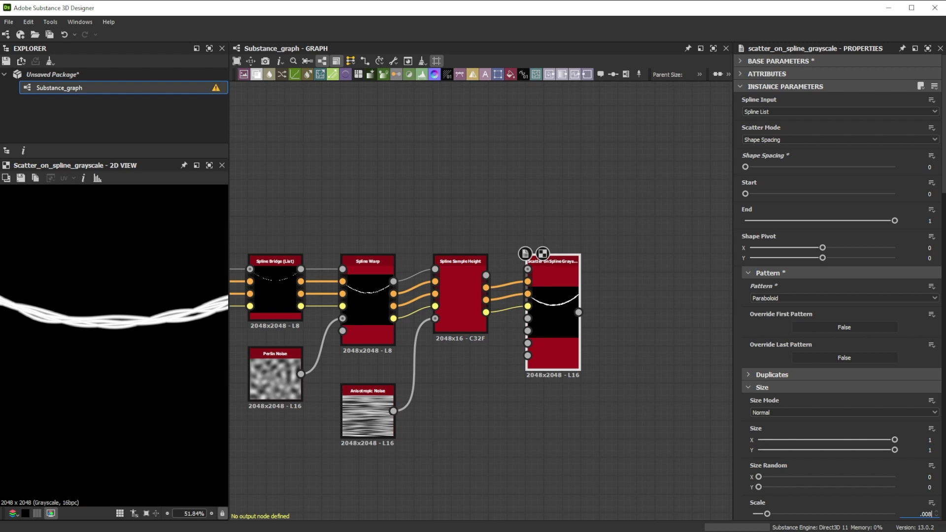
{"action": "key", "text": "Return"}
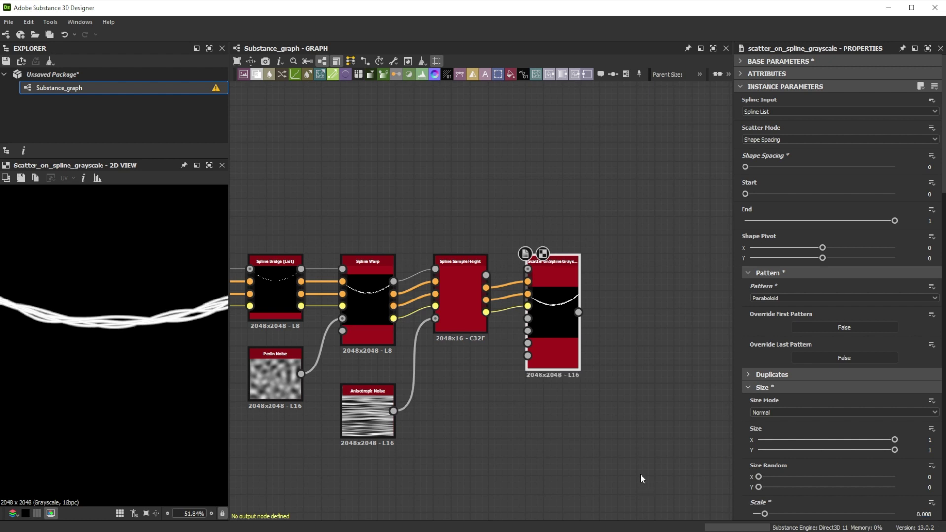
{"action": "scroll", "coordinate": [751, 424], "scroll_direction": "down", "scroll_amount": 10}
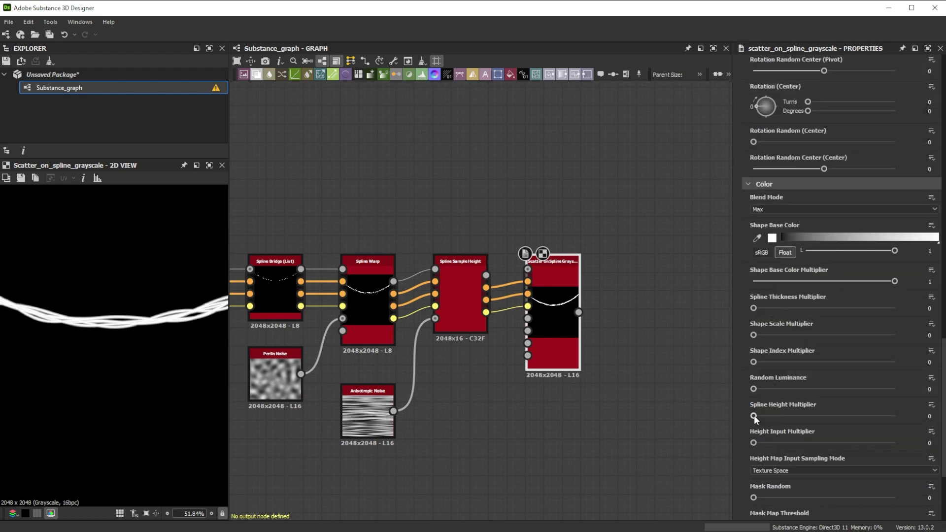
{"action": "left_click_drag", "start_coordinate": [753, 415], "coordinate": [844, 412]}
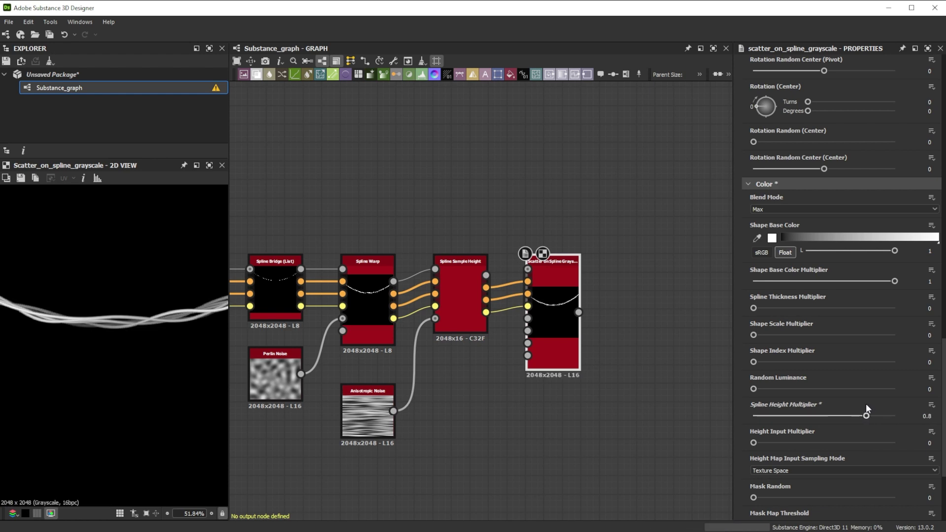
{"action": "key", "text": "space"}
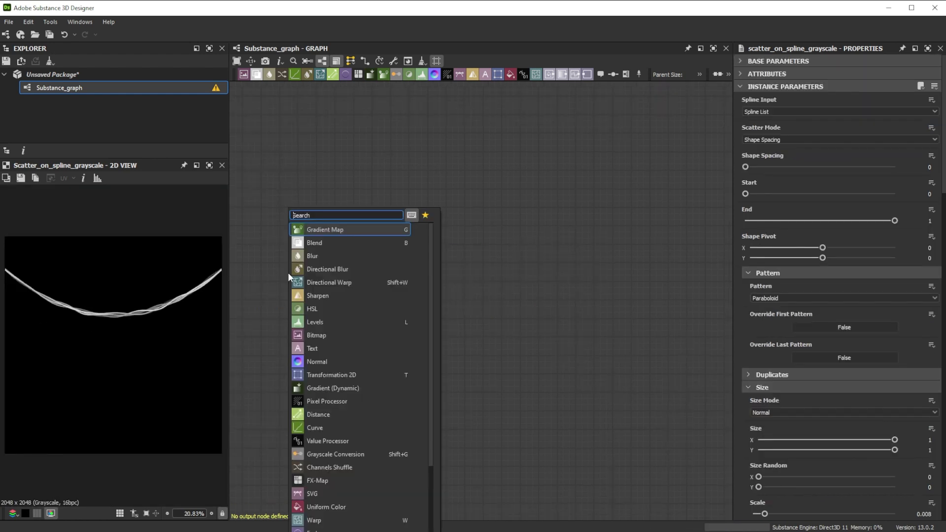
Add a Waveform 1 node with Samples 4, WaveNumber 0, Noise 1 and Pattern 2.
{"action": "type", "text": "wave"}
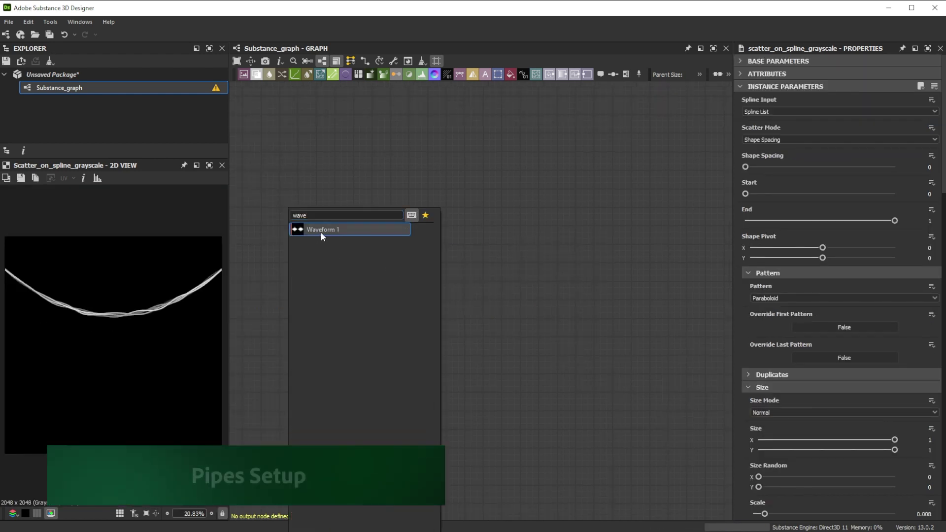
{"action": "left_click", "coordinate": [320, 233]}
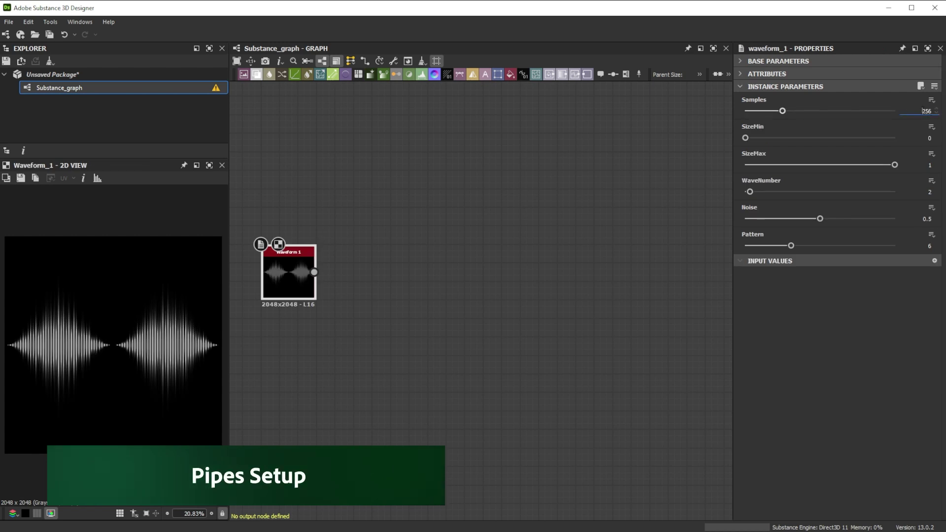
{"action": "double_click", "coordinate": [926, 111]}
{"action": "type", "text": "4"}
{"action": "key", "text": "Return"}
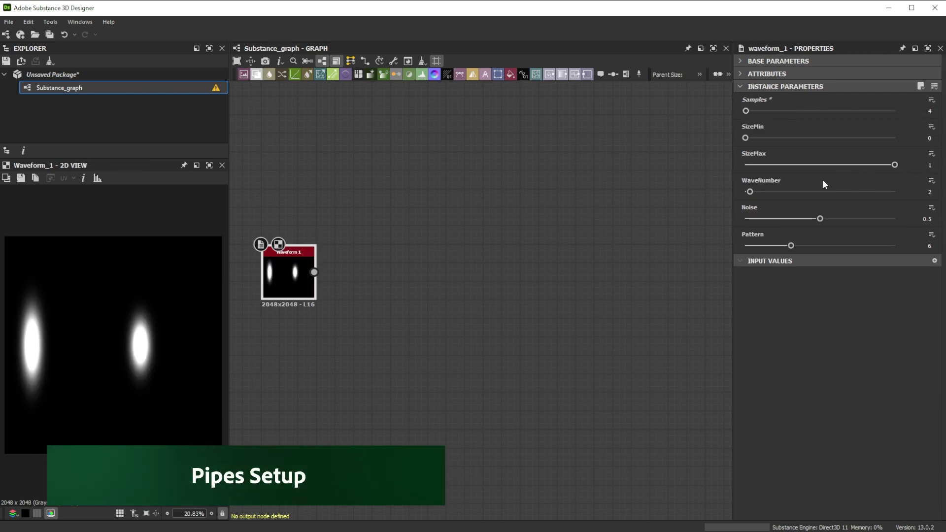
{"action": "left_click_drag", "start_coordinate": [747, 192], "coordinate": [725, 192]}
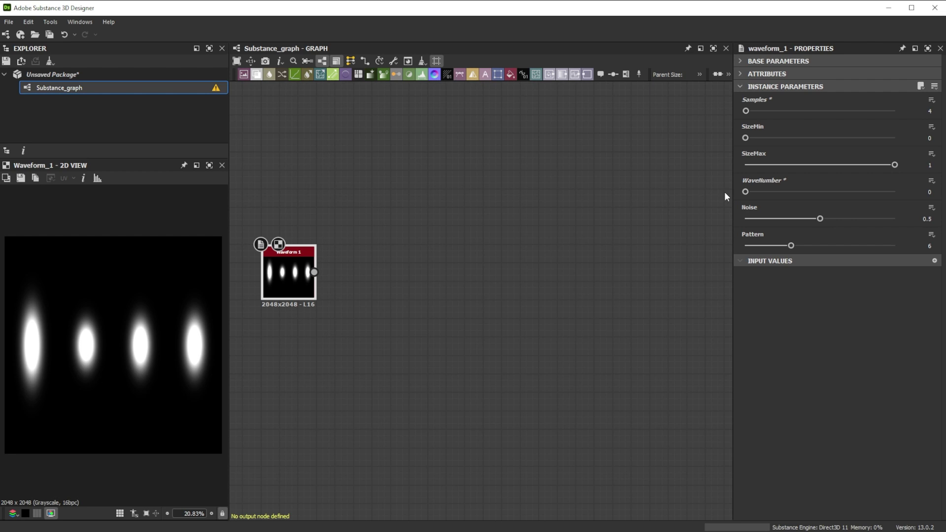
{"action": "left_click_drag", "start_coordinate": [819, 218], "coordinate": [899, 231]}
{"action": "left_click", "coordinate": [926, 247]}
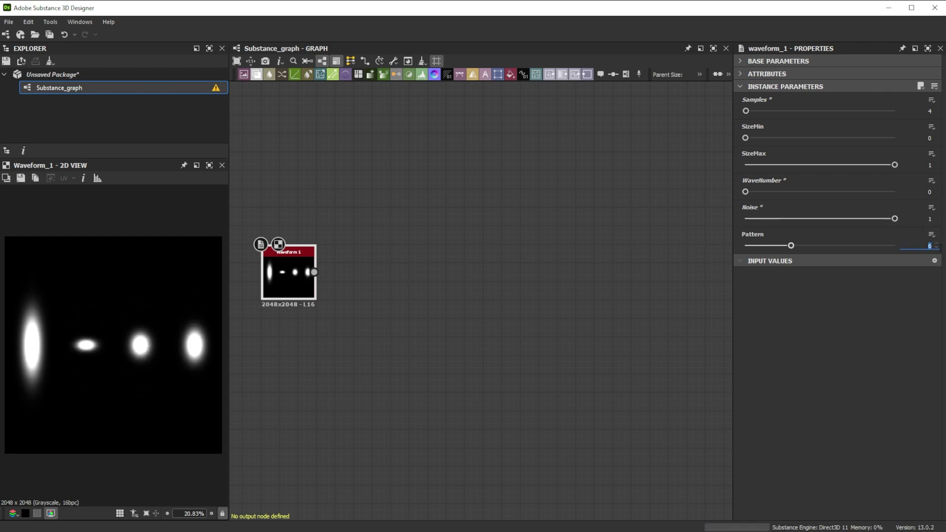
{"action": "key", "text": "Return"}
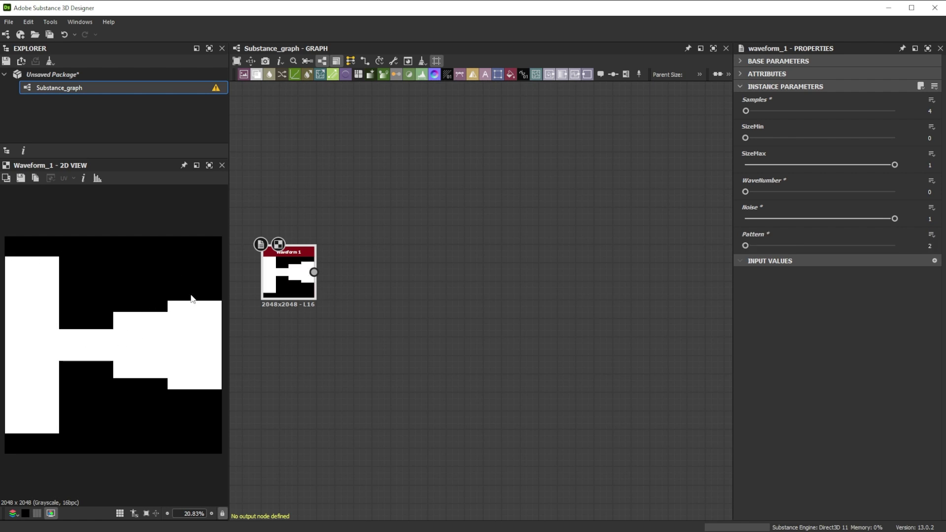
{"action": "key", "text": "space"}
Add a Transformation 2D after the waveform, offsetting it 0.1 in X and upward to 0.2529.
{"action": "type", "text": "tra"}
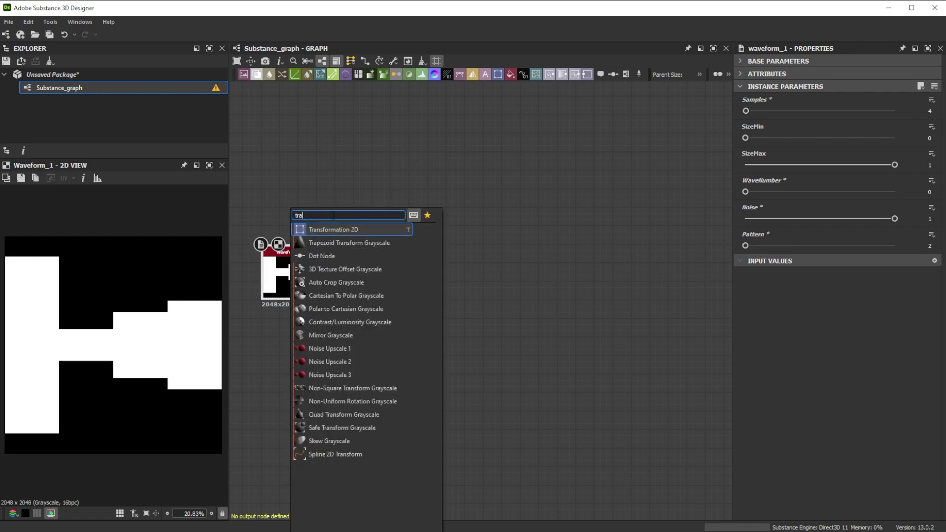
{"action": "left_click", "coordinate": [341, 229]}
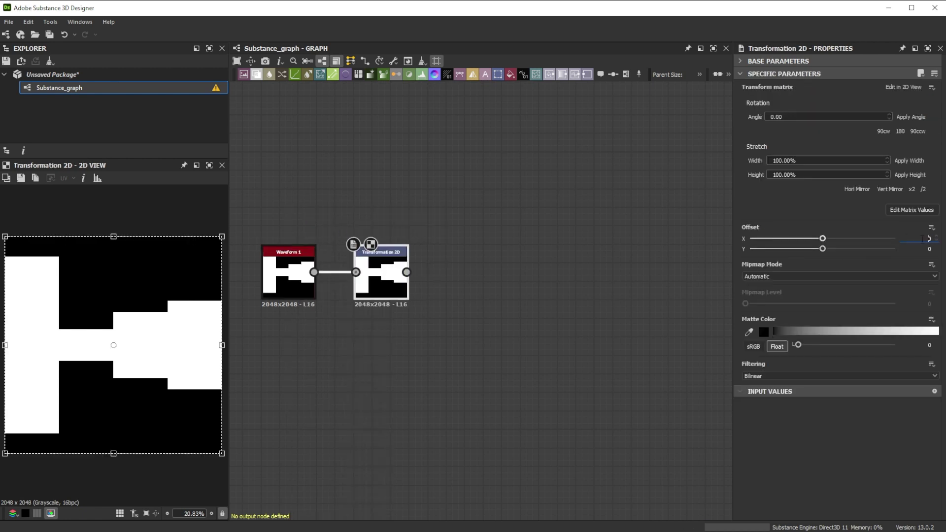
{"action": "left_click", "coordinate": [936, 239]}
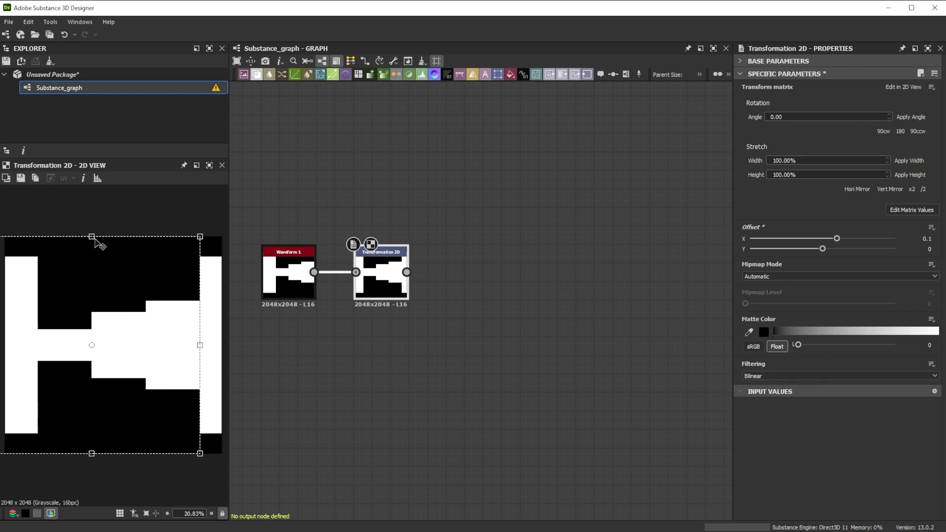
{"action": "left_click_drag", "start_coordinate": [92, 237], "coordinate": [136, 14]}
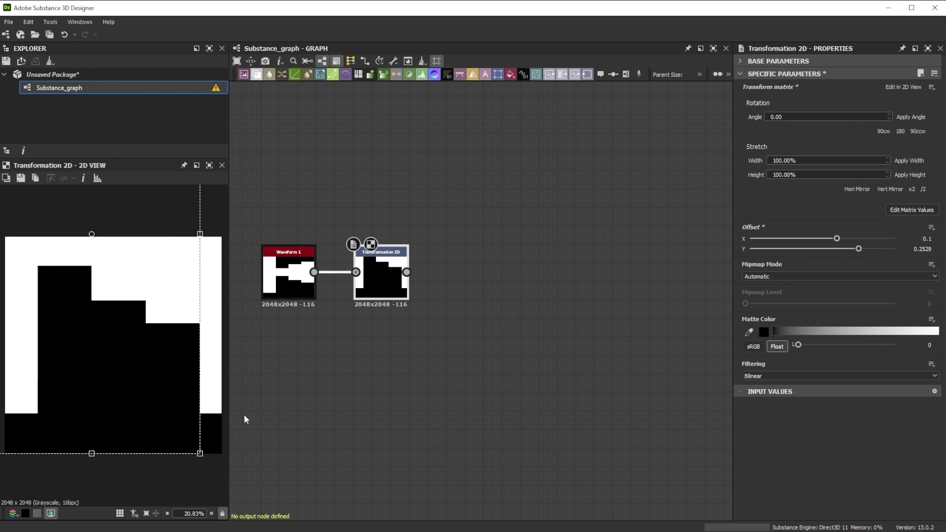
Add a connected Blur HQ Grayscale with Intensity 5.
{"action": "key", "text": "space"}
{"action": "type", "text": "blu"}
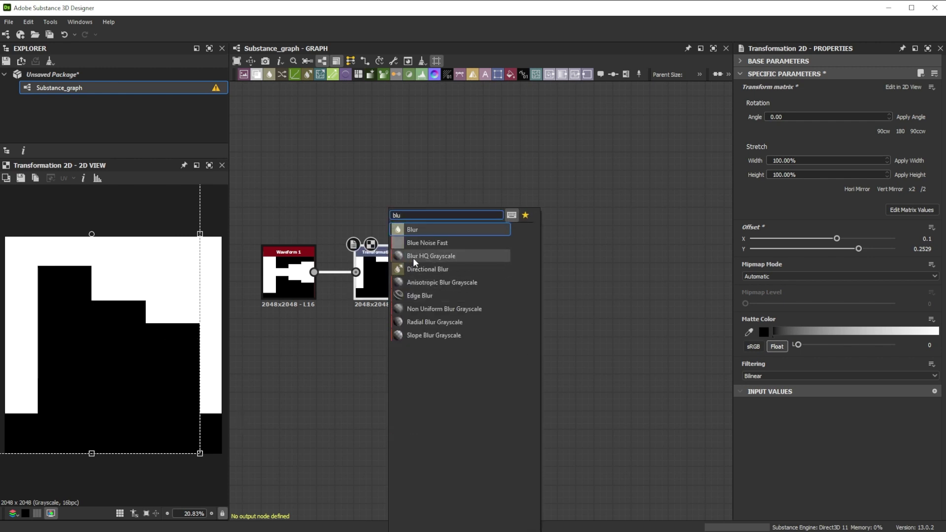
{"action": "left_click", "coordinate": [412, 257]}
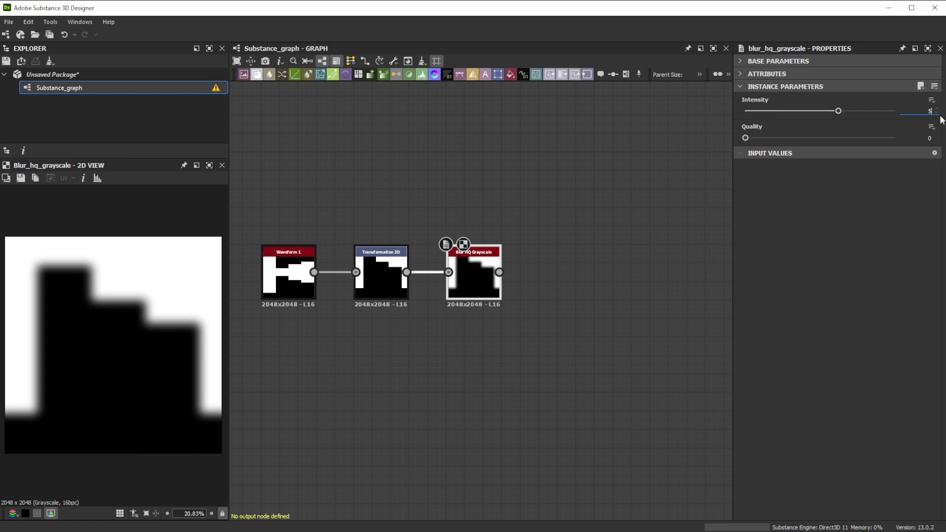
{"action": "key", "text": "Return"}
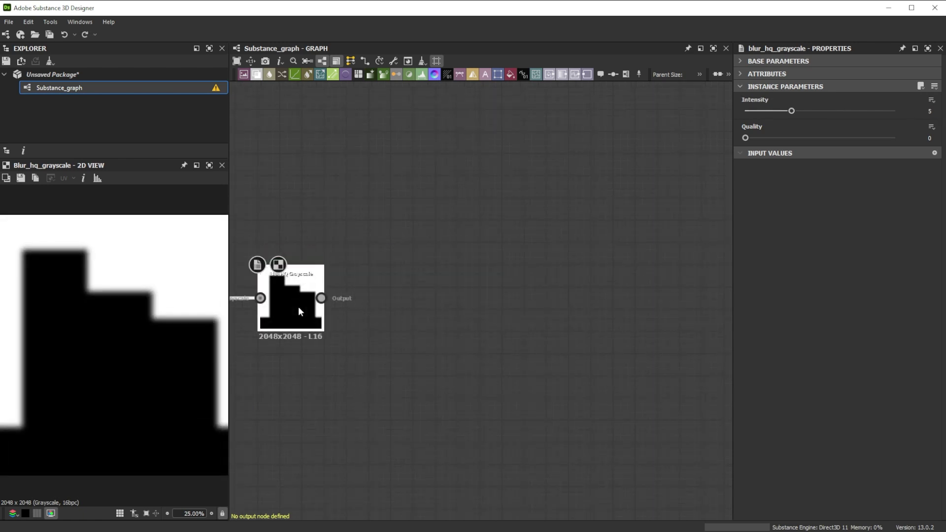
{"action": "key", "text": "space"}
Add Mask to Paths with Decimate Path 0, feeding a new Paths to Spline node.
{"action": "type", "text": "mas"}
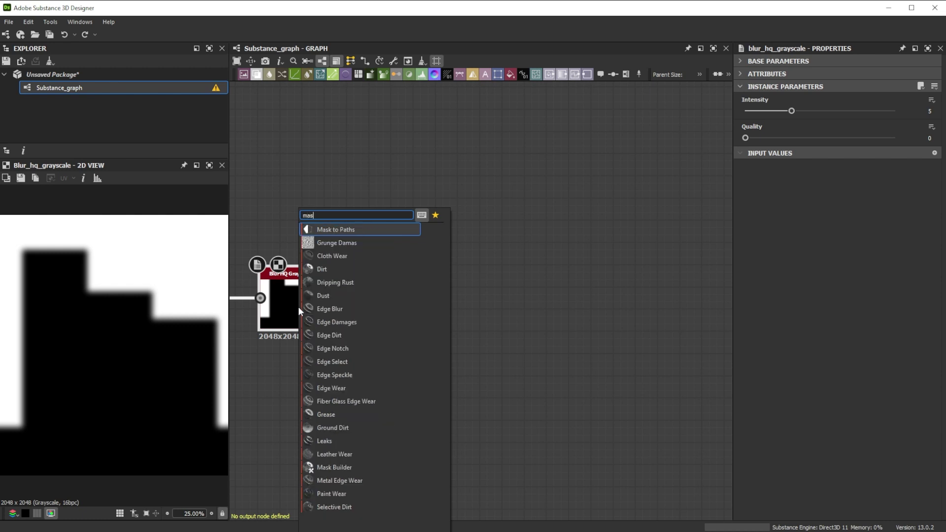
{"action": "type", "text": "k"}
{"action": "left_click", "coordinate": [335, 229]}
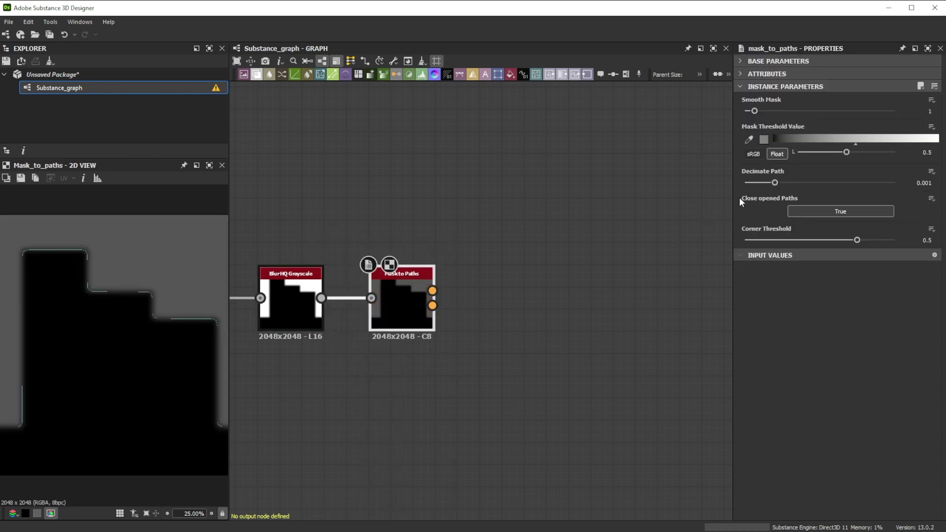
{"action": "left_click_drag", "start_coordinate": [775, 183], "coordinate": [729, 182]}
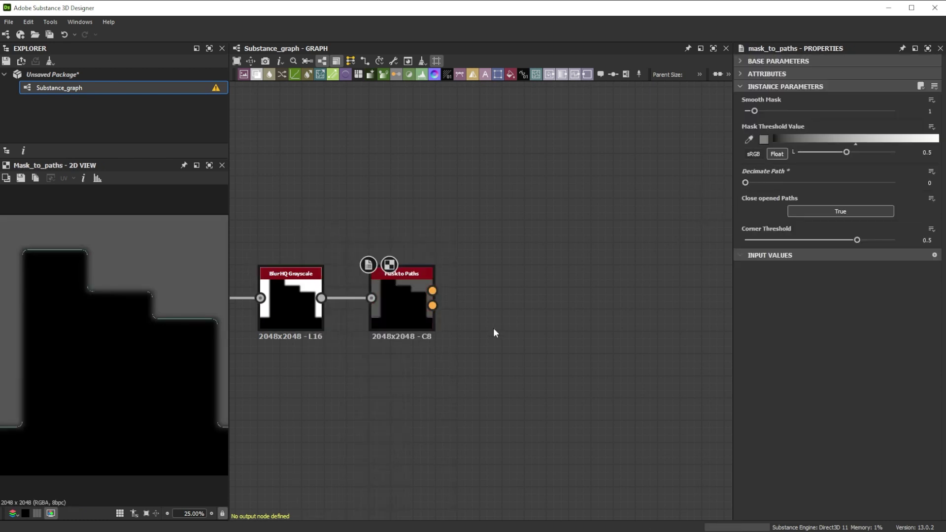
{"action": "key", "text": "space"}
{"action": "type", "text": "path"}
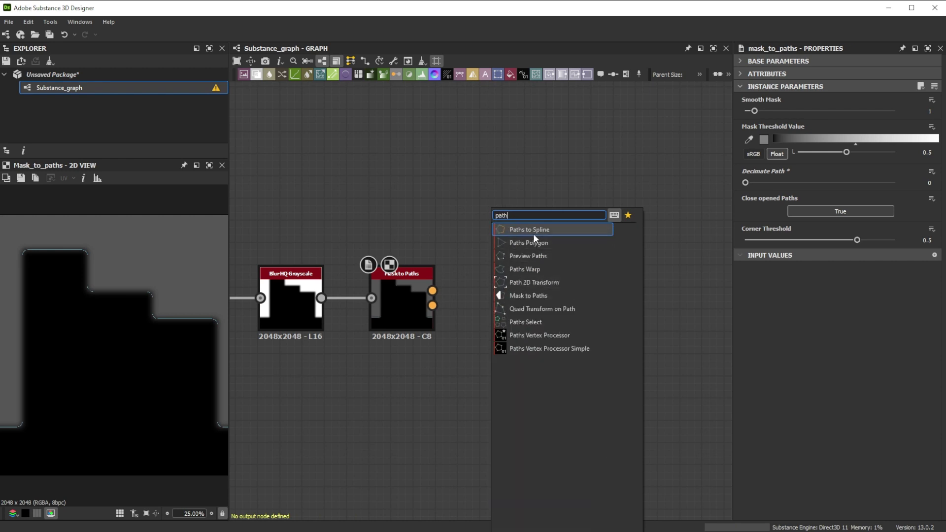
{"action": "left_click", "coordinate": [533, 233]}
{"action": "left_click_drag", "start_coordinate": [432, 306], "coordinate": [482, 298]}
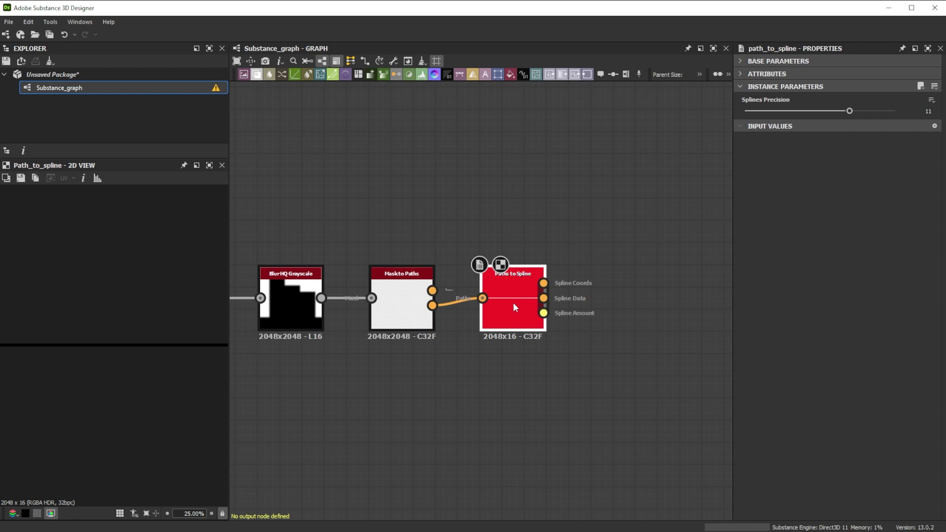
Add a Scatter on Spline Grayscale connected to the Paths to Spline outputs.
{"action": "middle_click_drag", "start_coordinate": [512, 303], "coordinate": [287, 303]}
{"action": "left_click", "coordinate": [403, 298]}
{"action": "key", "text": "space"}
{"action": "type", "text": "scatt"}
{"action": "left_click", "coordinate": [459, 240]}
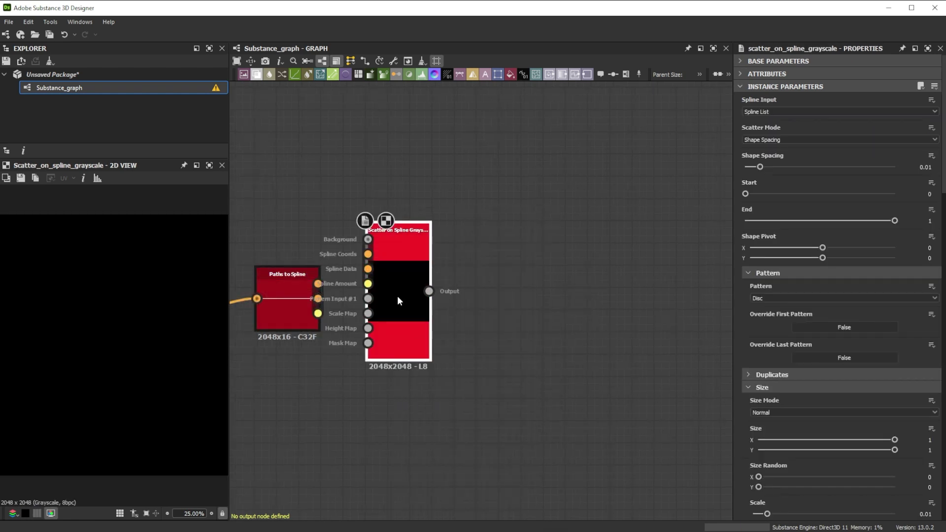
{"action": "left_click_drag", "start_coordinate": [317, 299], "coordinate": [368, 268]}
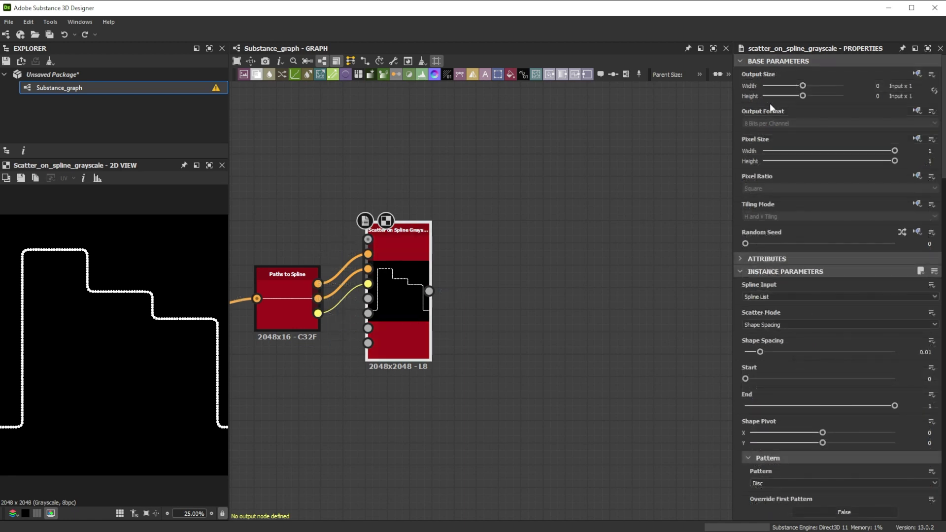
Set the scatter to 16 bits, Shape Spacing 0, Paraboloid pattern and Scale 0.015.
{"action": "left_click", "coordinate": [837, 123]}
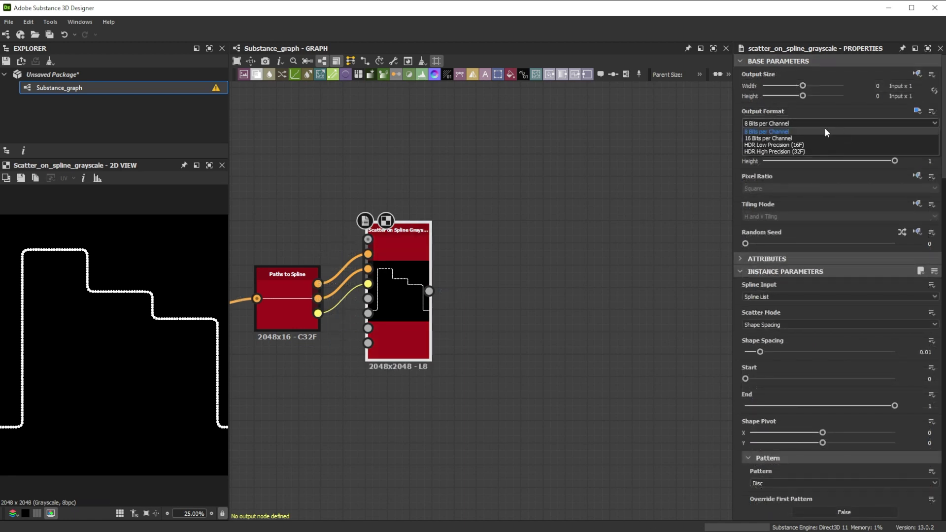
{"action": "left_click", "coordinate": [780, 132]}
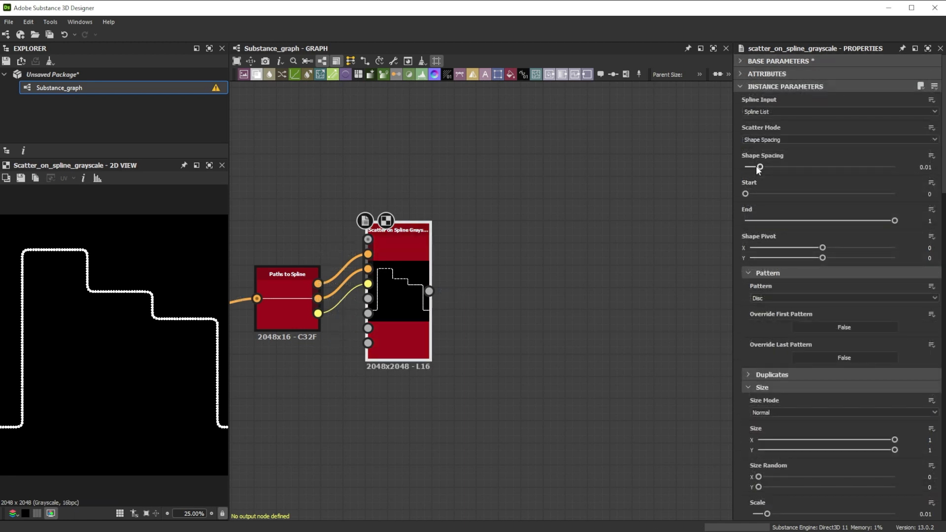
{"action": "left_click_drag", "start_coordinate": [760, 168], "coordinate": [723, 166]}
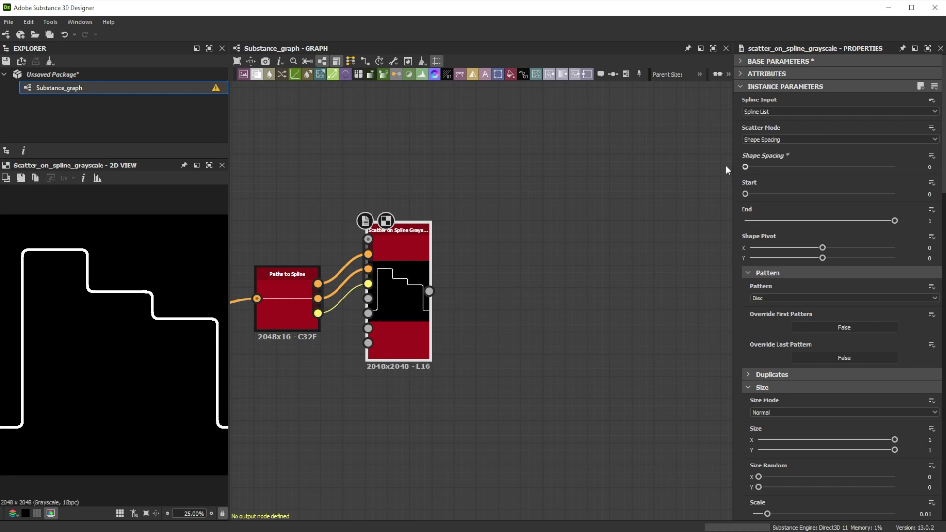
{"action": "left_click", "coordinate": [781, 298]}
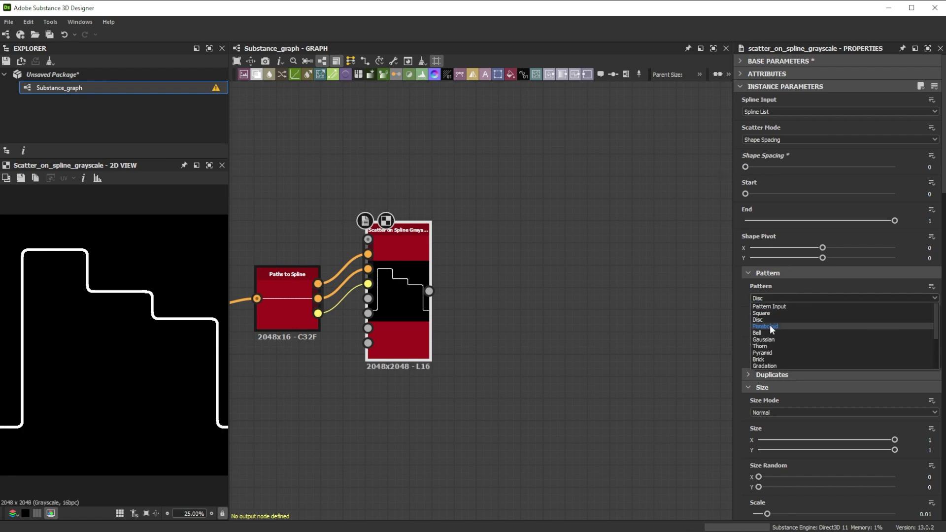
{"action": "left_click", "coordinate": [769, 324]}
{"action": "left_click", "coordinate": [932, 515]}
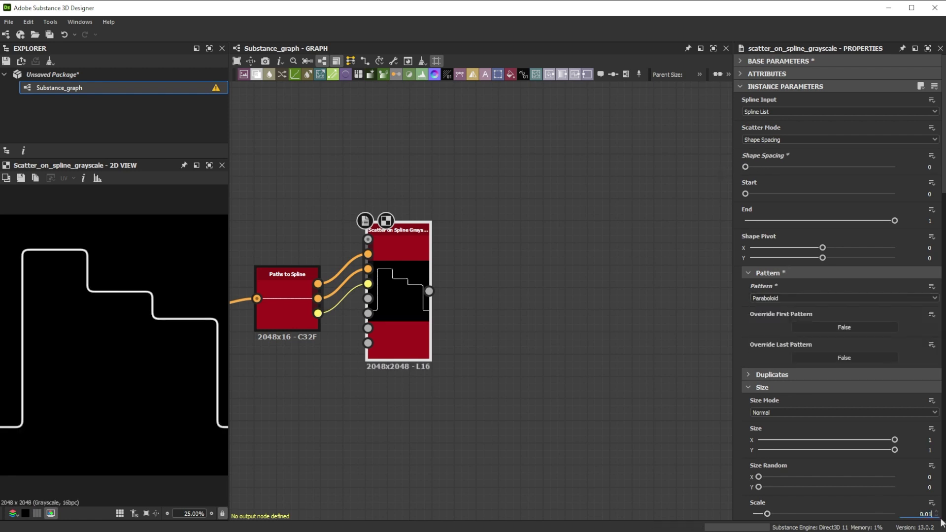
{"action": "type", "text": "5"}
{"action": "key", "text": "Return"}
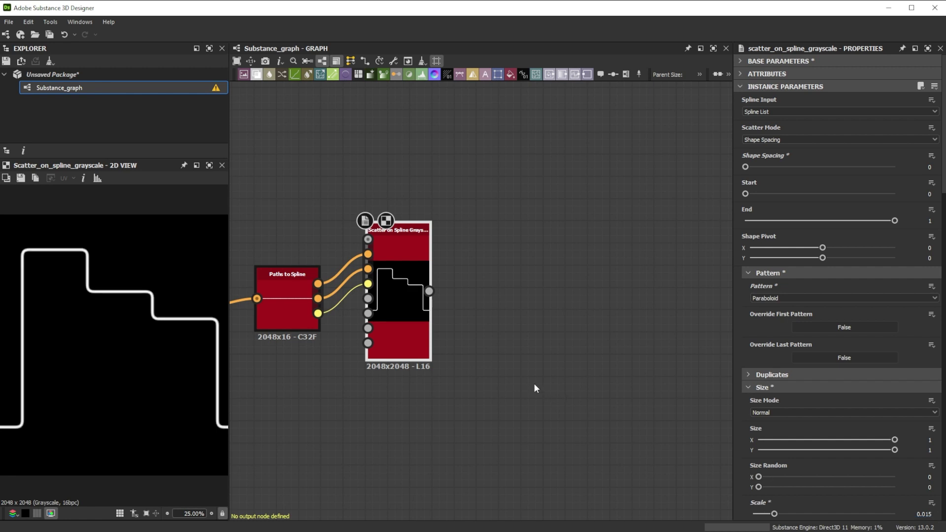
{"action": "key", "text": "space"}
Add a Levels node after the scatter with Level Out High 0.47.
{"action": "type", "text": "leve"}
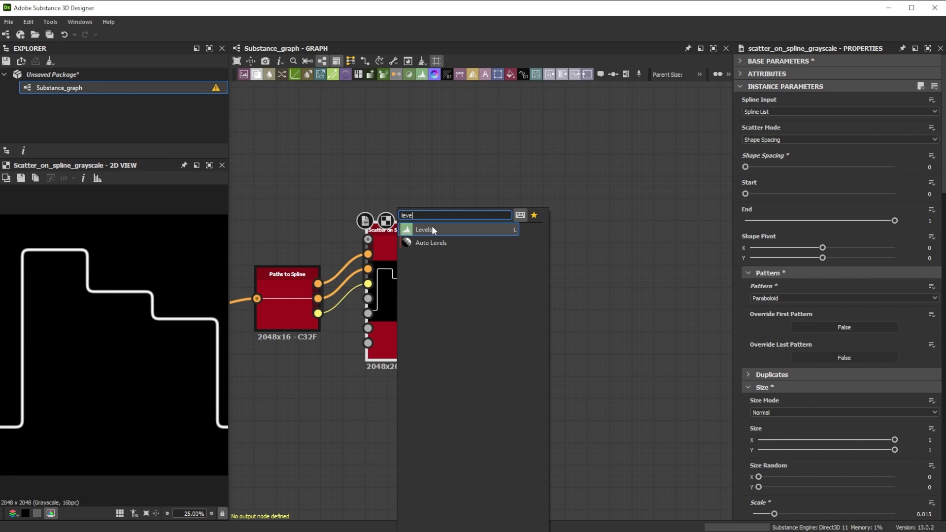
{"action": "left_click", "coordinate": [431, 227]}
{"action": "left_click", "coordinate": [936, 76]}
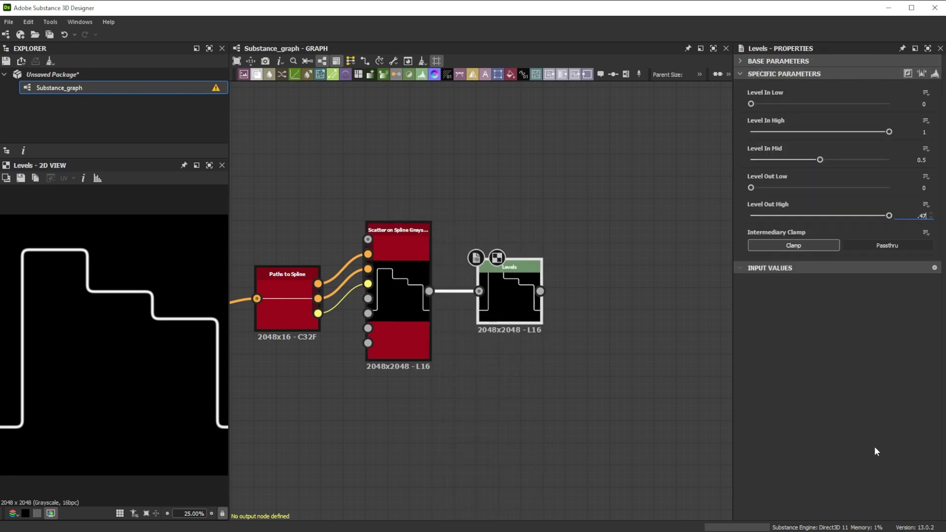
{"action": "key", "text": "Return"}
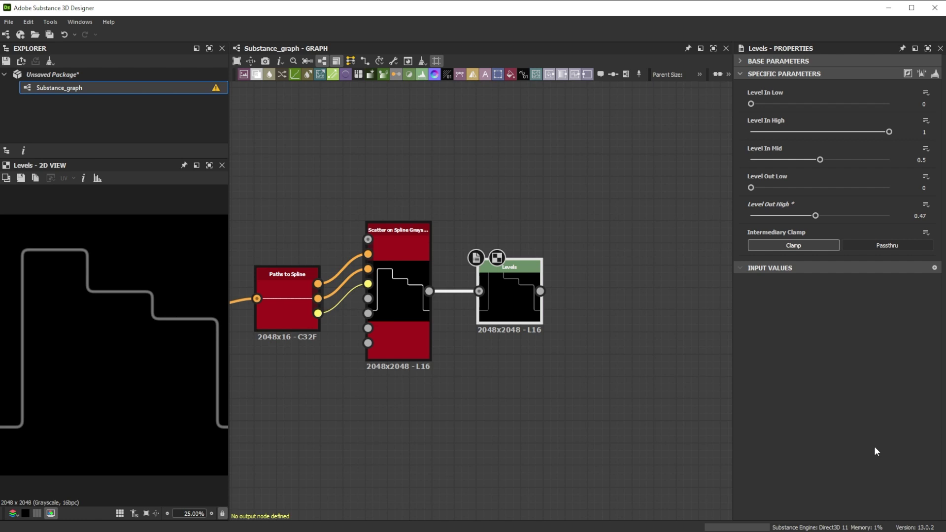
{"action": "key", "text": "space"}
Add a Blend node after Levels and a Shape node with Size X 0.33.
{"action": "type", "text": "bl"}
{"action": "left_click", "coordinate": [554, 229]}
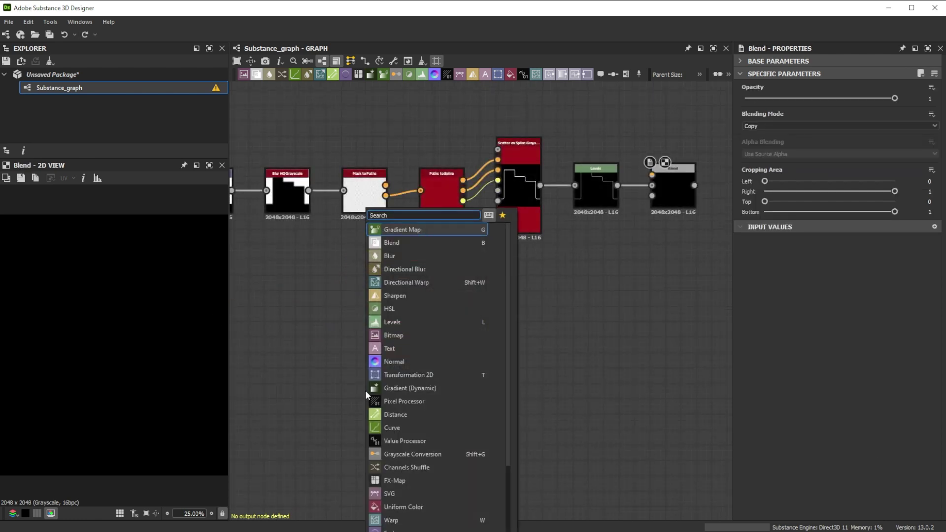
{"action": "type", "text": "sha"}
{"action": "left_click", "coordinate": [394, 244]}
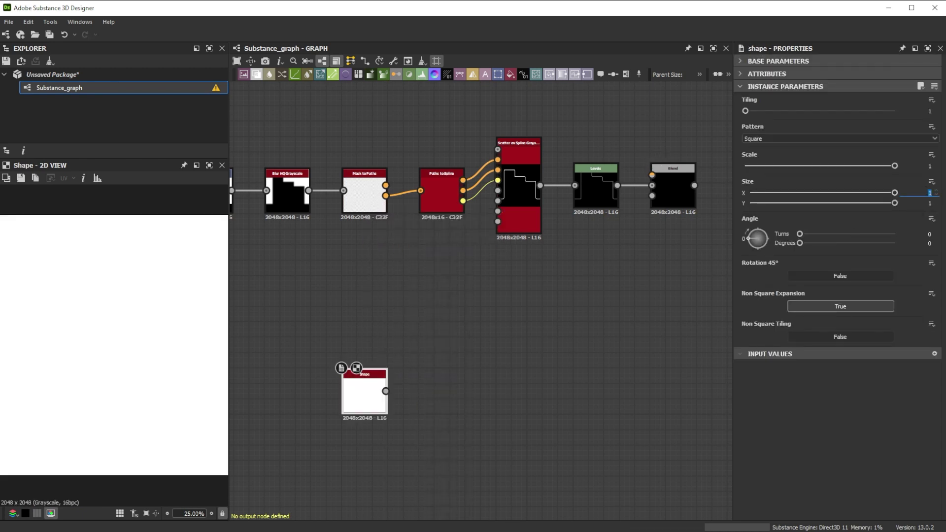
{"action": "key", "text": "Return"}
Add a second Blend node and a Gradient Linear 2 node.
{"action": "key", "text": "space"}
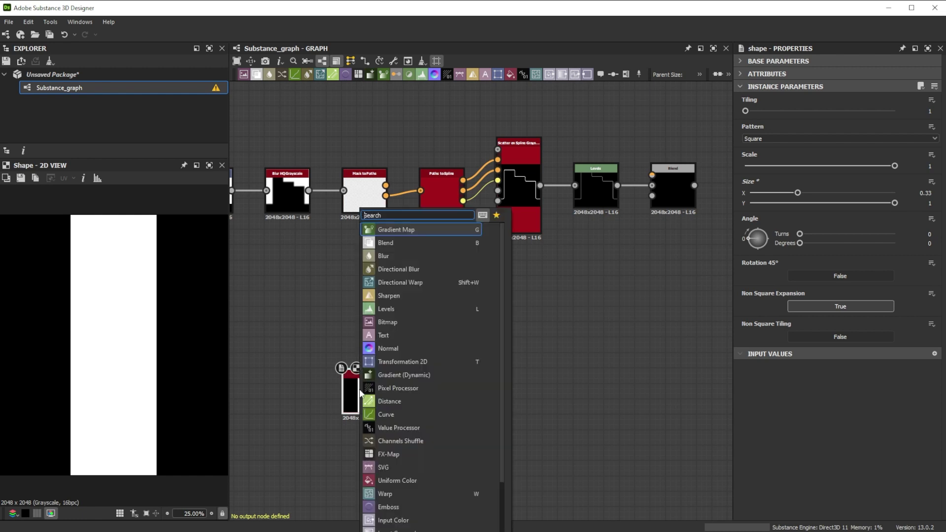
{"action": "type", "text": "bl"}
{"action": "left_click", "coordinate": [391, 230]}
{"action": "key", "text": "space"}
{"action": "type", "text": "grad"}
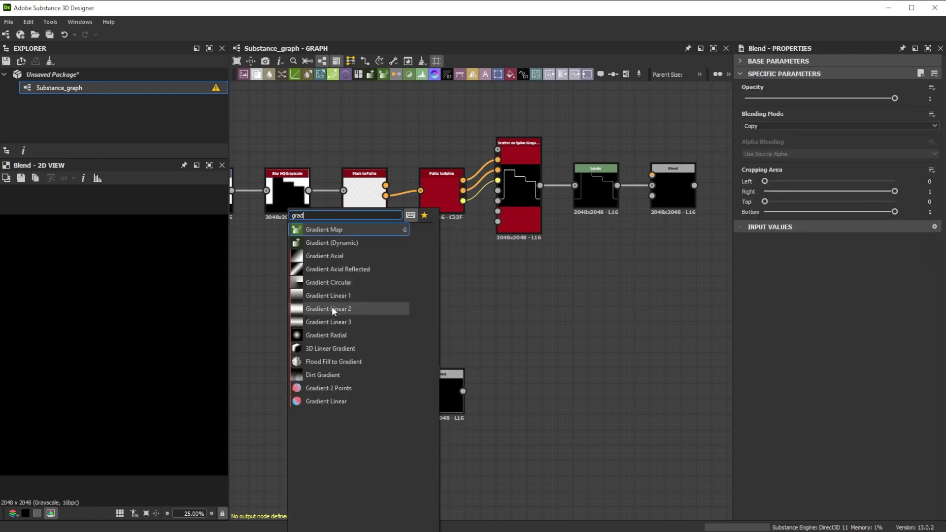
{"action": "left_click", "coordinate": [328, 322]}
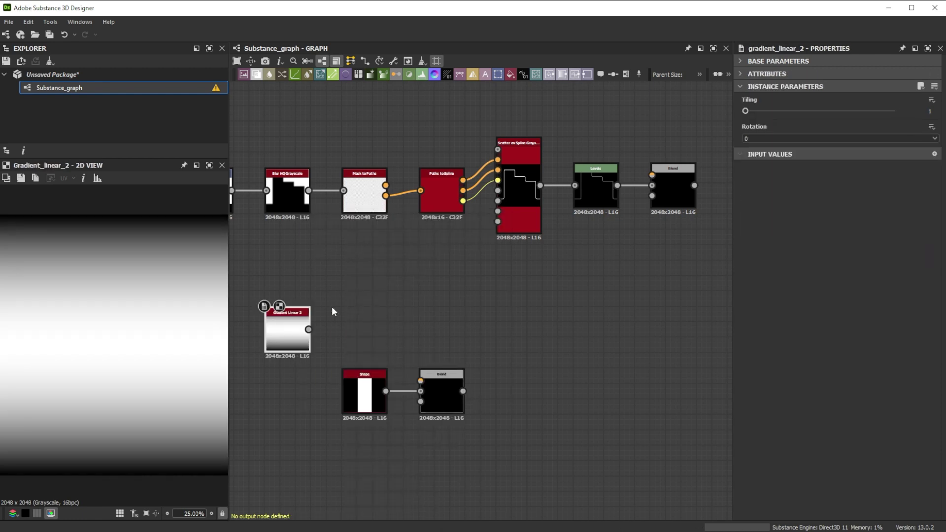
Add Levels after the gradient with Level In Low set to 0.35.
{"action": "key", "text": "space"}
{"action": "type", "text": "leve"}
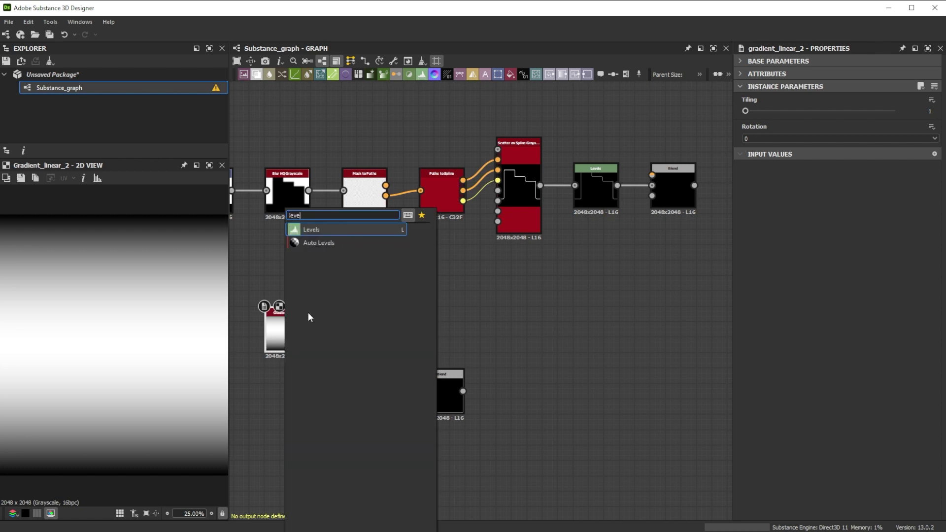
{"action": "left_click", "coordinate": [317, 230]}
{"action": "left_click", "coordinate": [933, 74]}
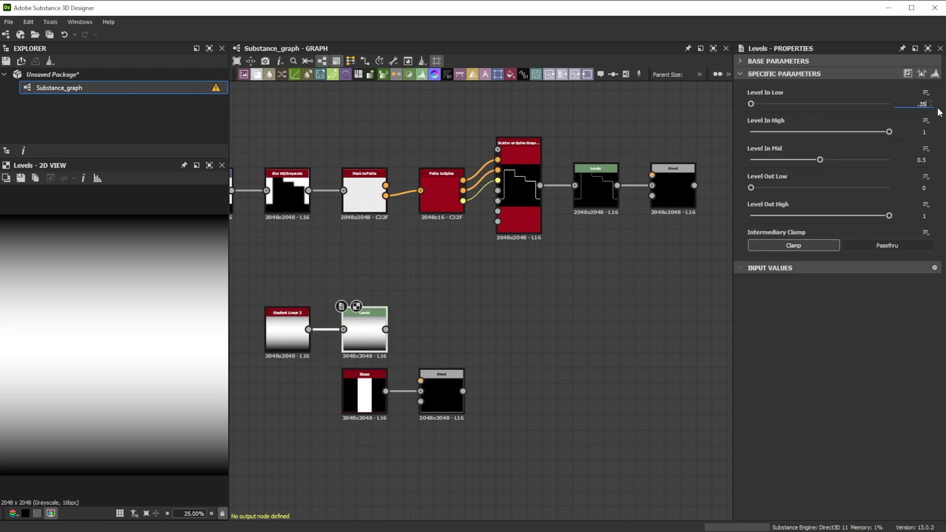
{"action": "key", "text": "Return"}
Multiply the levelled gradient with the bar shape in the lower Blend node.
{"action": "left_click_drag", "start_coordinate": [385, 329], "coordinate": [420, 381]}
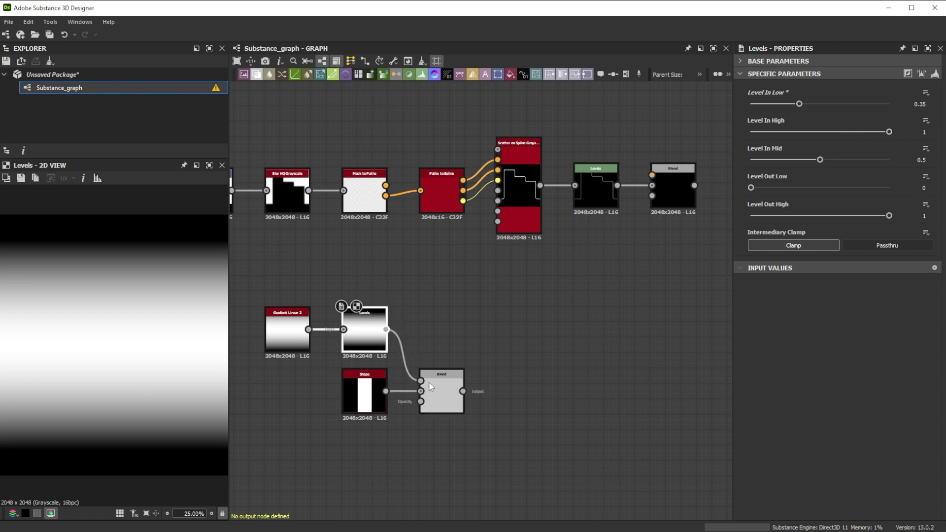
{"action": "left_click", "coordinate": [448, 401]}
{"action": "left_click", "coordinate": [800, 127]}
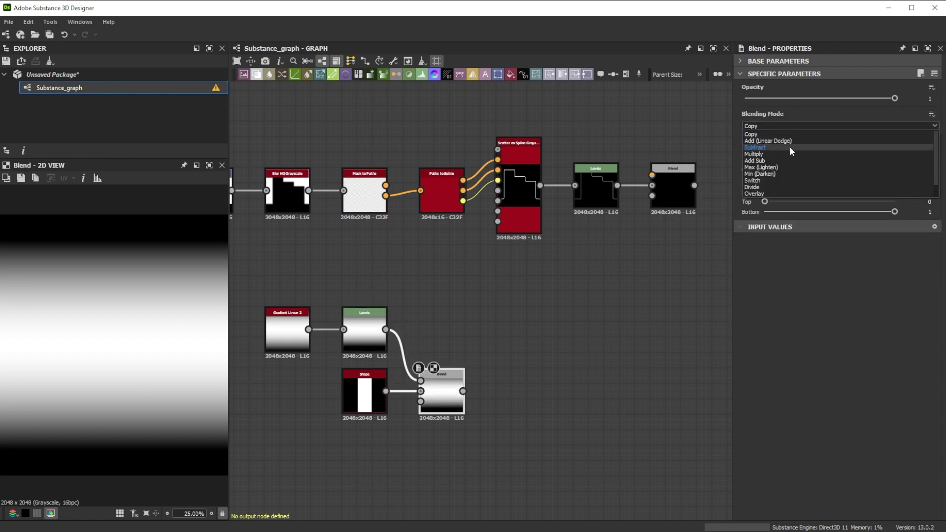
{"action": "left_click", "coordinate": [787, 150]}
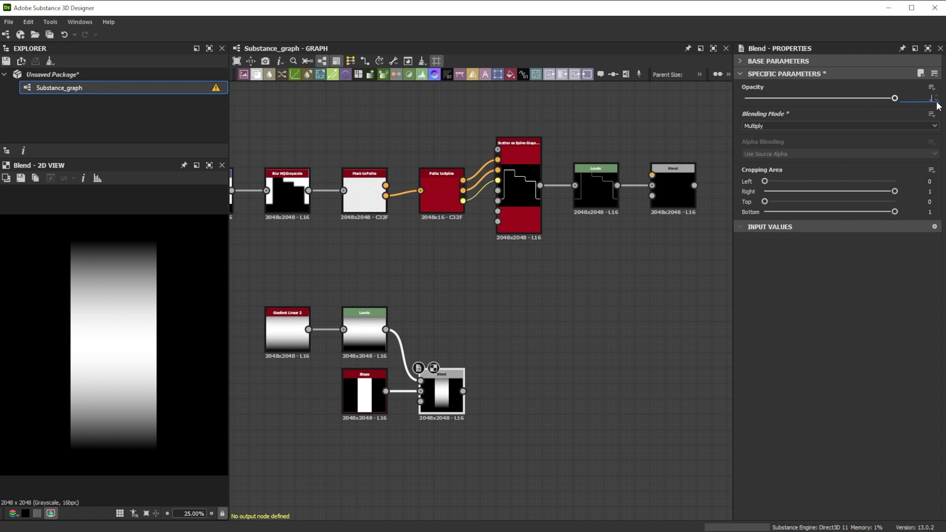
{"action": "left_click", "coordinate": [518, 221]}
Duplicate the Scatter on Spline node and feed the gradient bar into its Pattern Input #1.
{"action": "key", "text": "ctrl+d"}
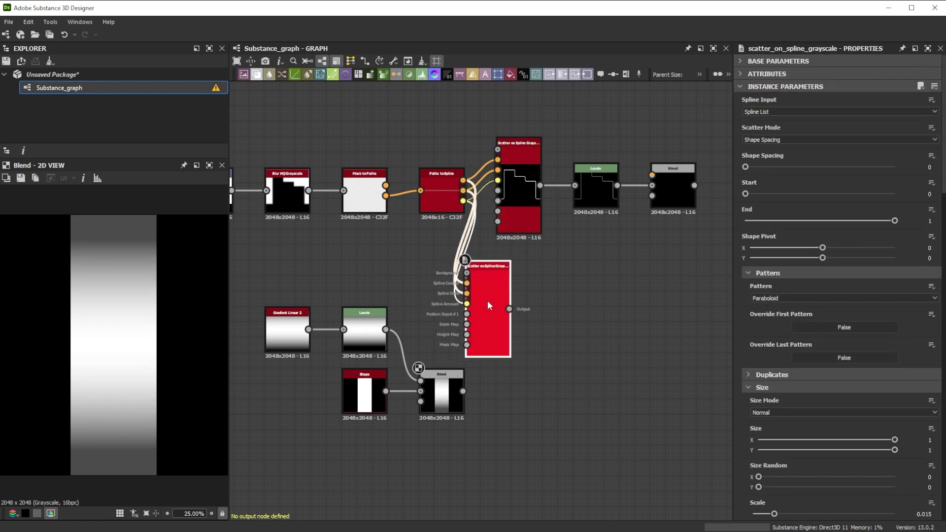
{"action": "left_click_drag", "start_coordinate": [488, 305], "coordinate": [520, 362]}
{"action": "left_click_drag", "start_coordinate": [463, 391], "coordinate": [497, 375]}
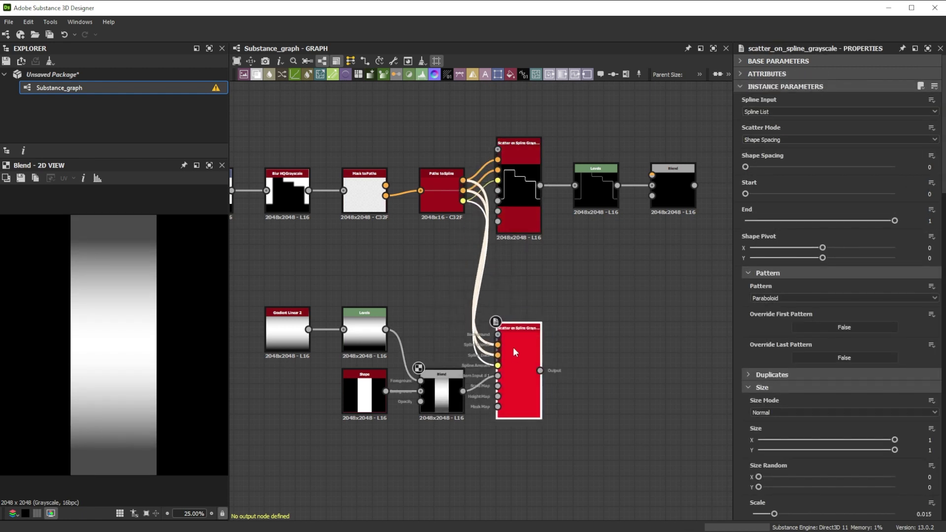
{"action": "double_click", "coordinate": [512, 347]}
Scatter 30 shapes using Pattern Input with Mask Random 0.8, feeding the output into the upper Blend.
{"action": "left_click", "coordinate": [755, 141]}
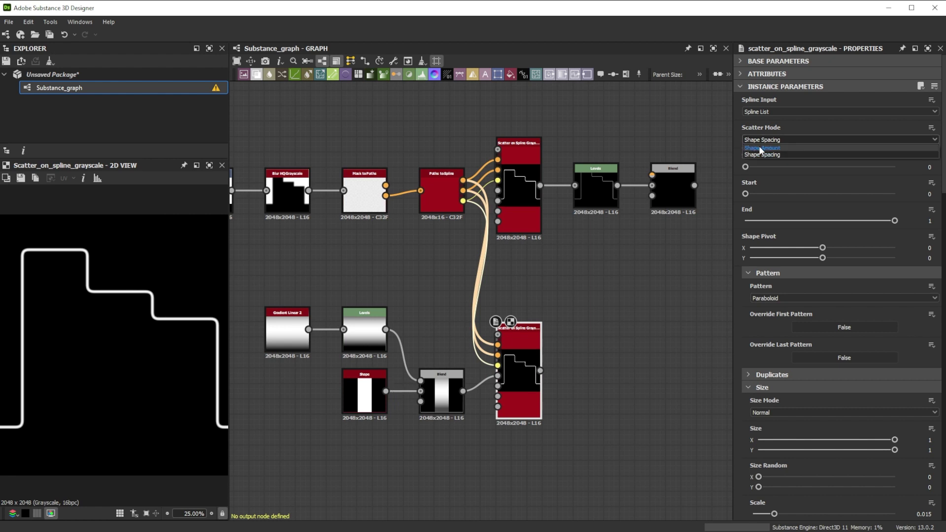
{"action": "left_click", "coordinate": [759, 148]}
{"action": "left_click", "coordinate": [921, 167]}
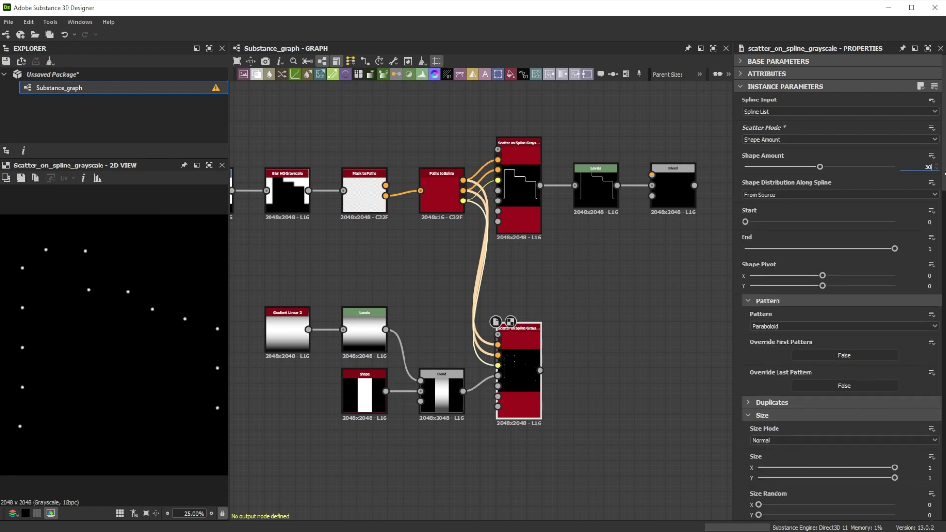
{"action": "key", "text": "Return"}
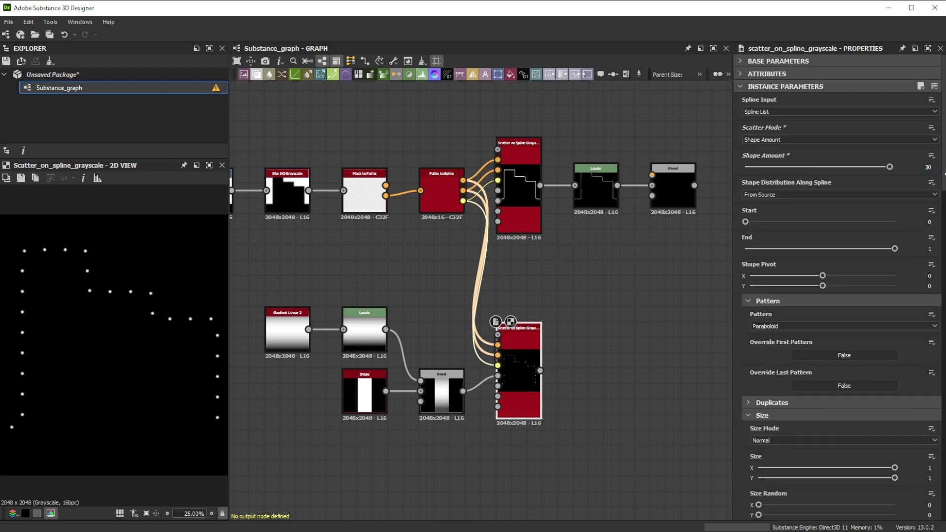
{"action": "left_click", "coordinate": [771, 326]}
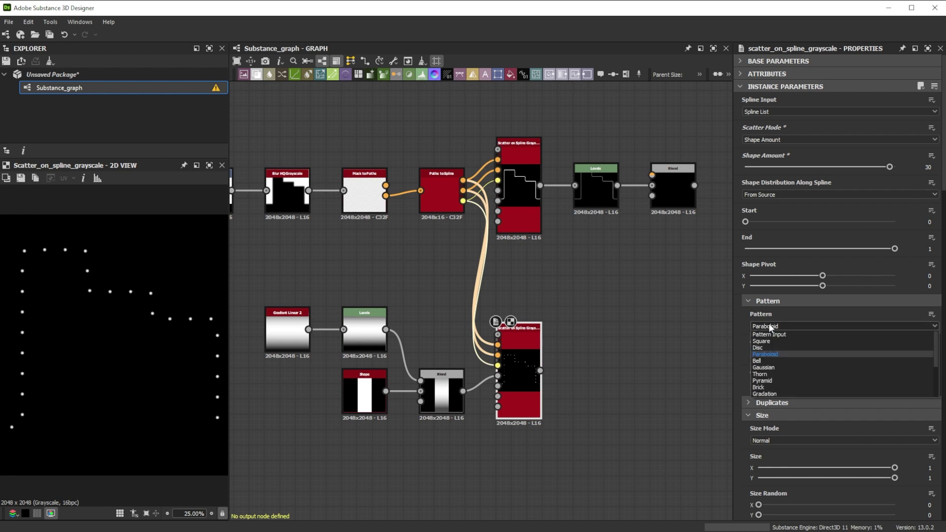
{"action": "left_click", "coordinate": [772, 334]}
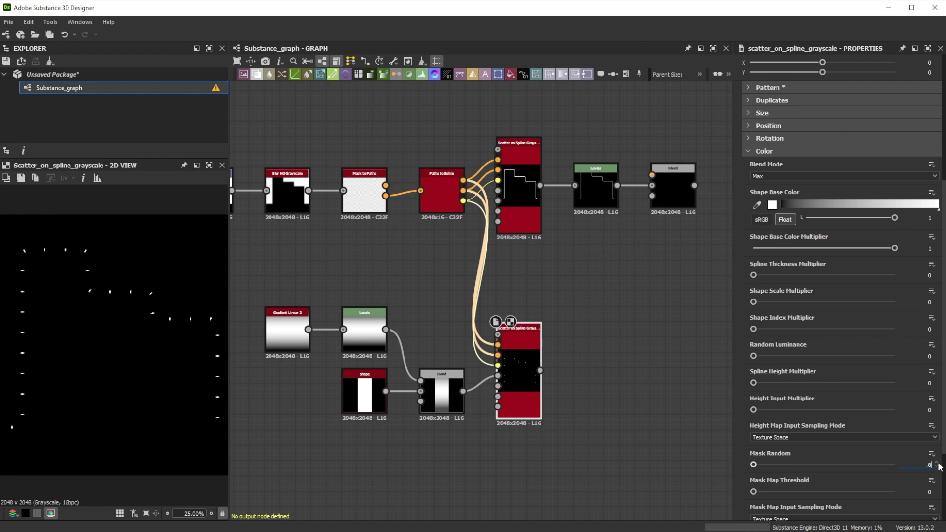
{"action": "key", "text": "Return"}
{"action": "left_click_drag", "start_coordinate": [540, 371], "coordinate": [678, 199]}
{"action": "double_click", "coordinate": [671, 193]}
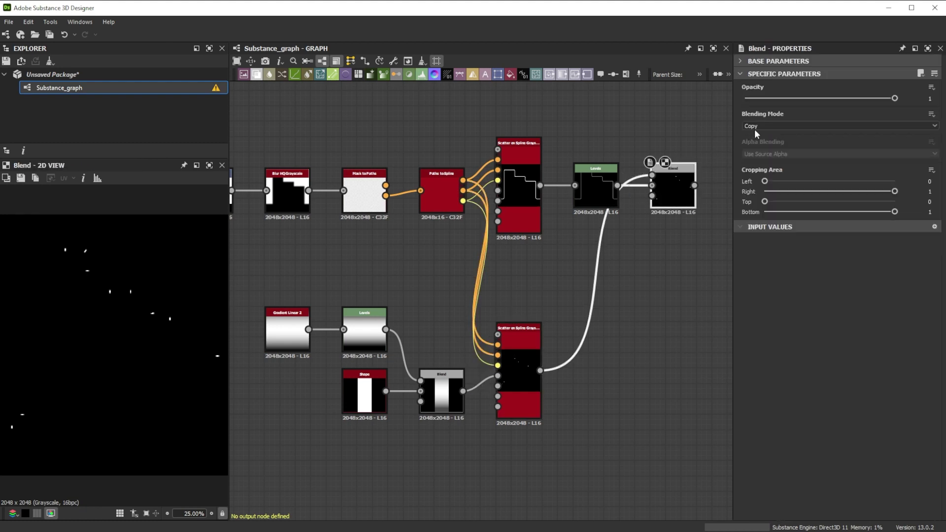